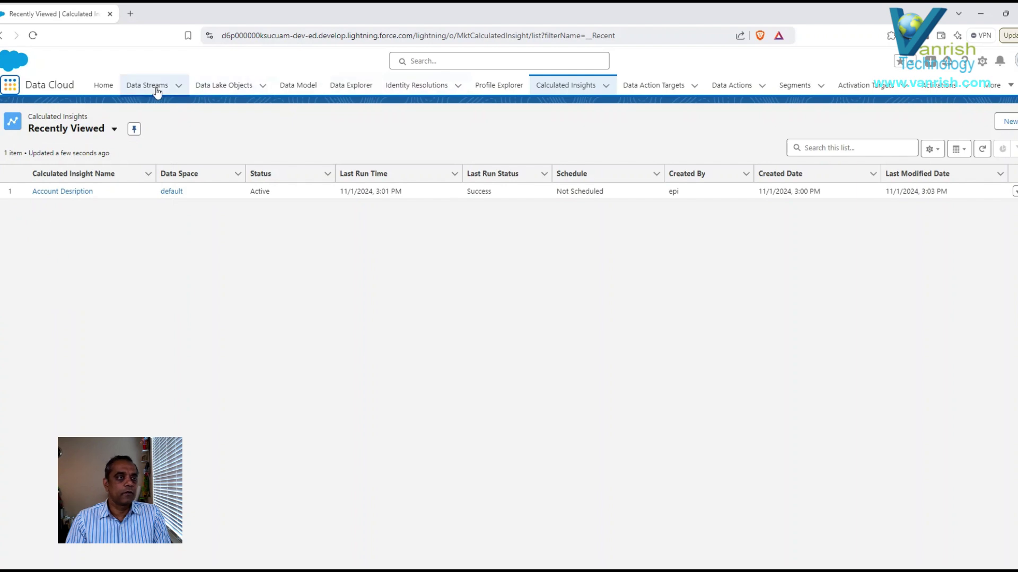
# Step: Review the lists of calculated insights, identity resolution rulesets and data streams
pyautogui.click(581, 87)
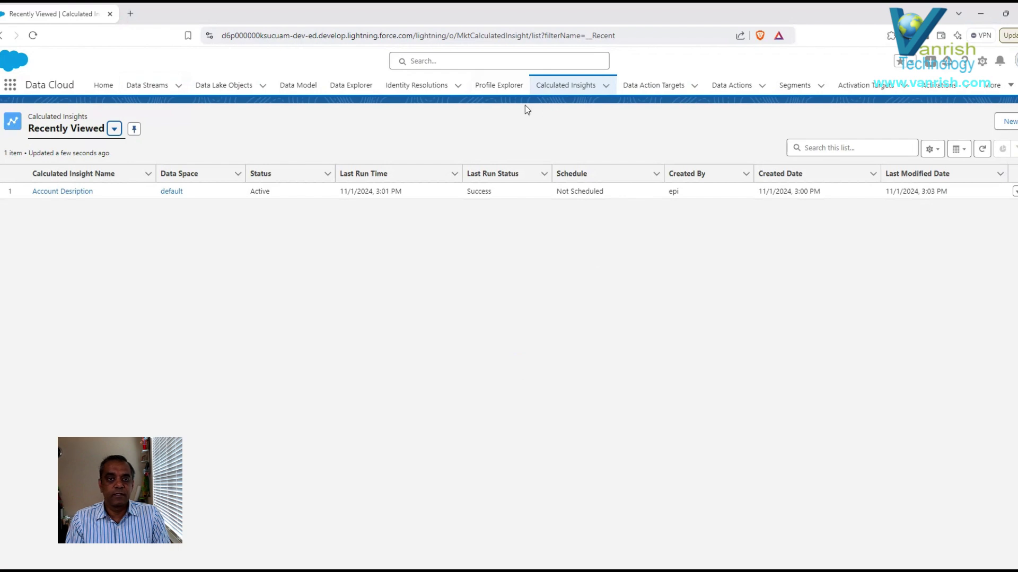
pyautogui.click(418, 88)
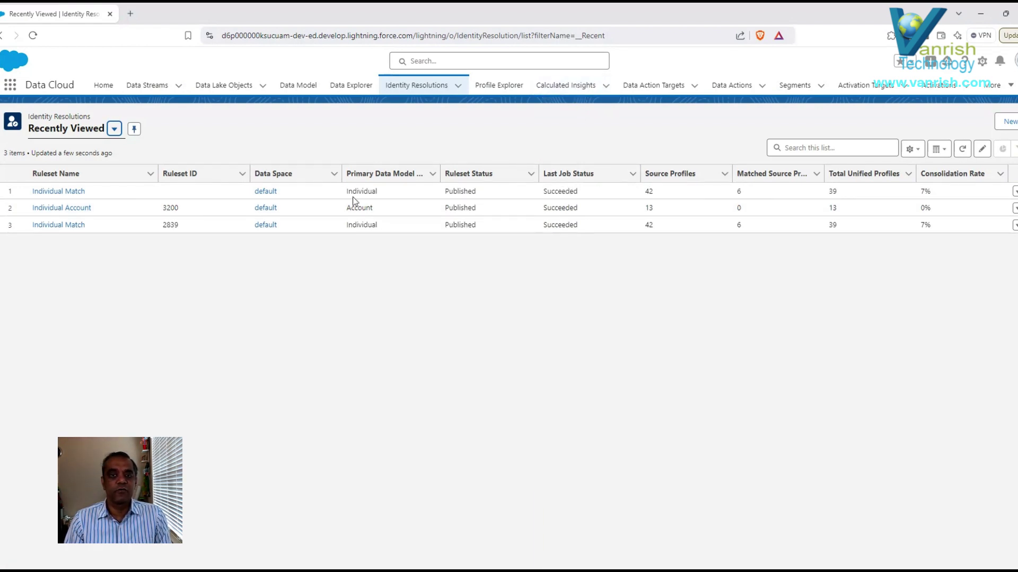
pyautogui.click(148, 85)
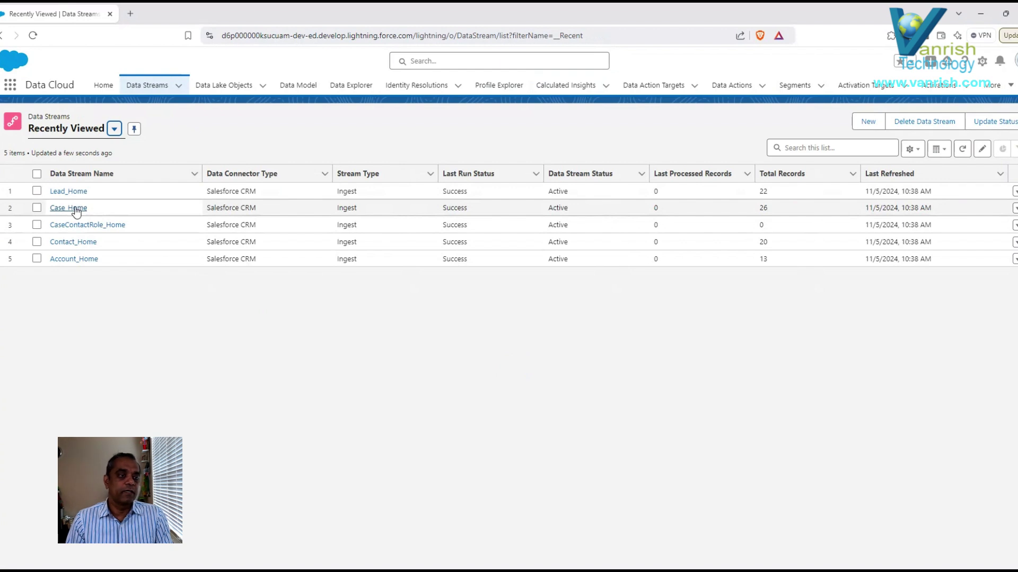
# Step: Try to set up a new Salesforce CRM data stream for the Account object from all objects
pyautogui.click(869, 122)
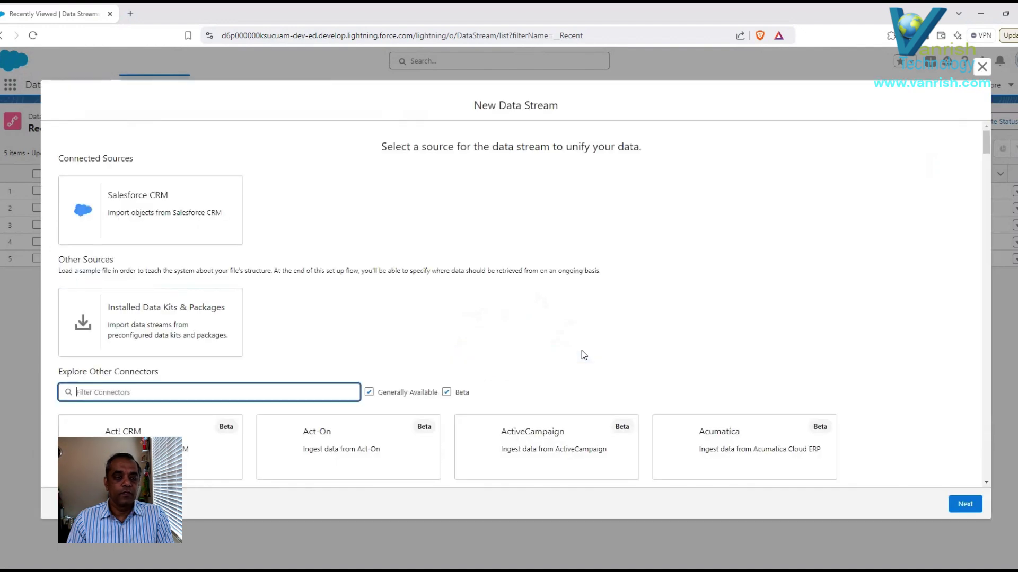
pyautogui.click(147, 215)
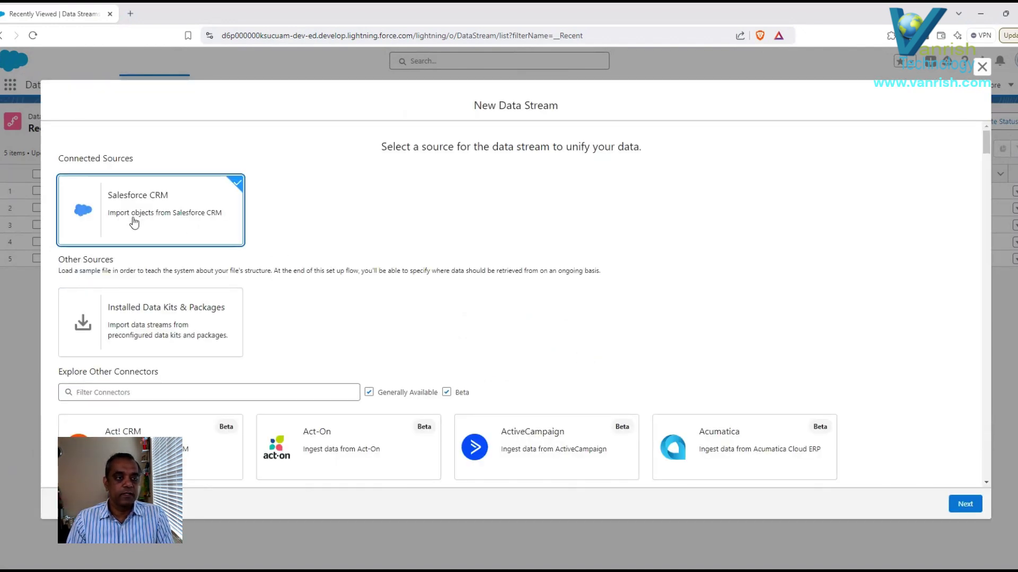
pyautogui.click(965, 505)
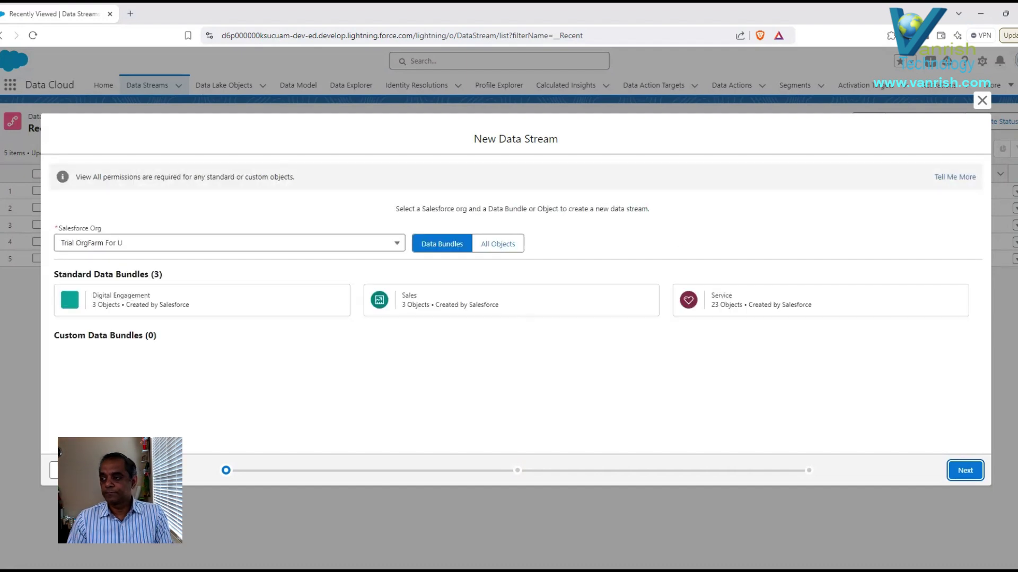
pyautogui.click(501, 246)
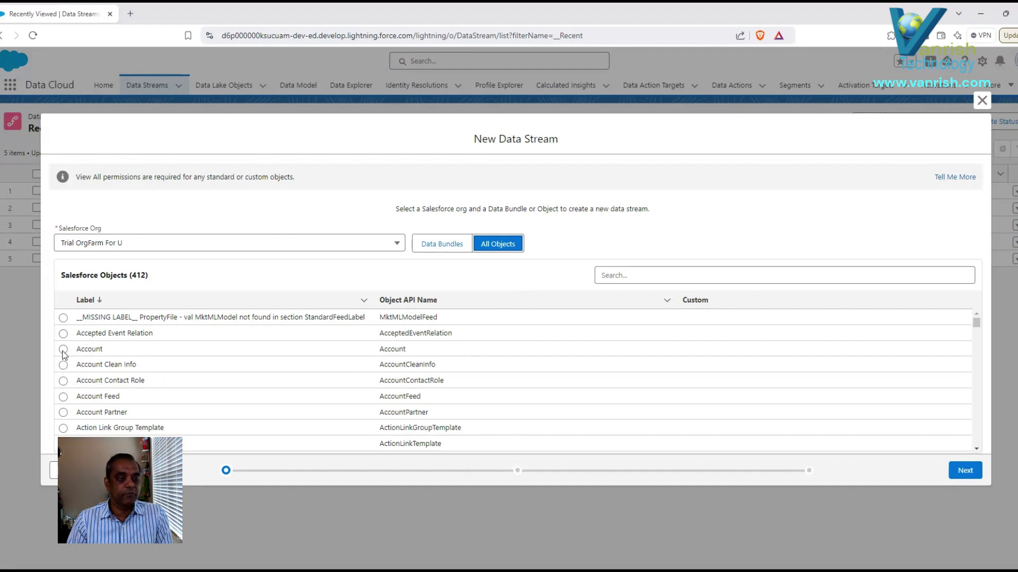
pyautogui.click(63, 350)
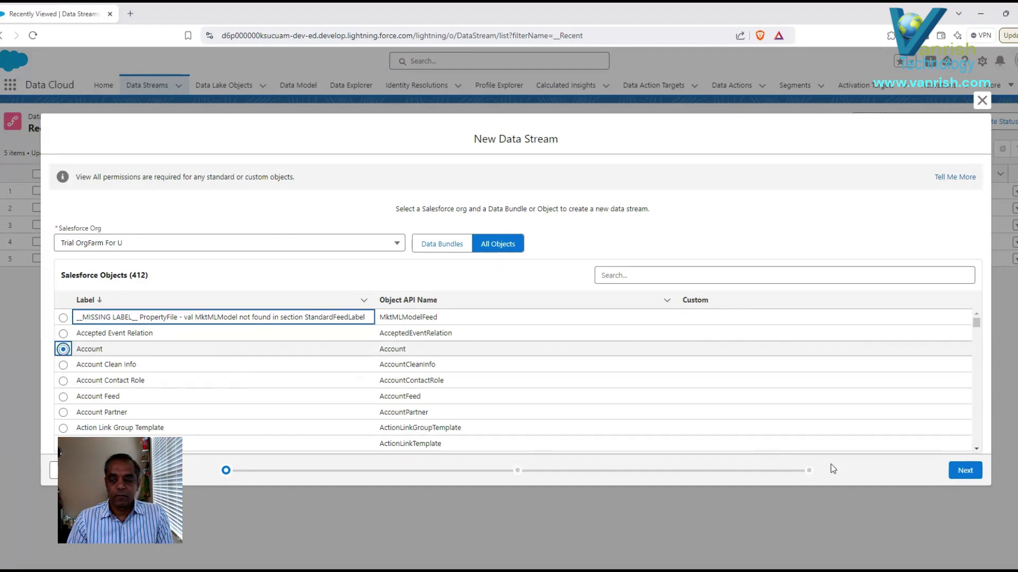
pyautogui.click(963, 470)
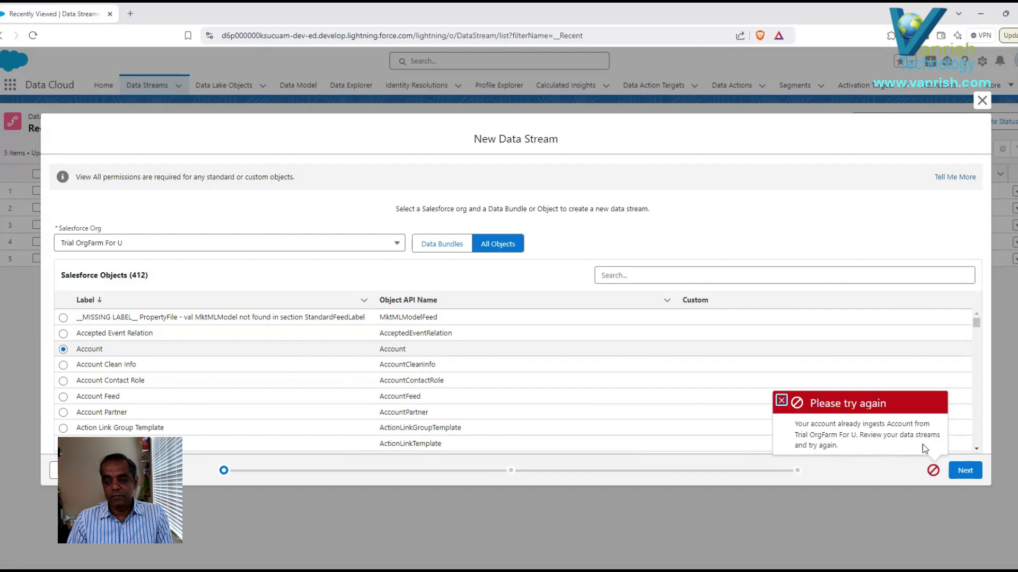
pyautogui.click(877, 469)
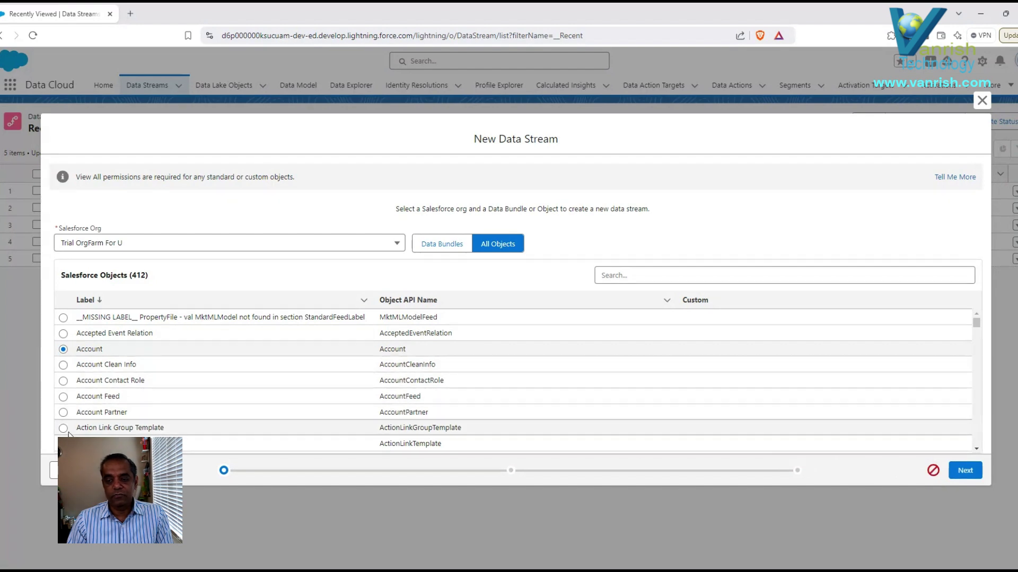
# Step: Choose the Account Partner object for the new data stream and accept all its fields
pyautogui.click(63, 413)
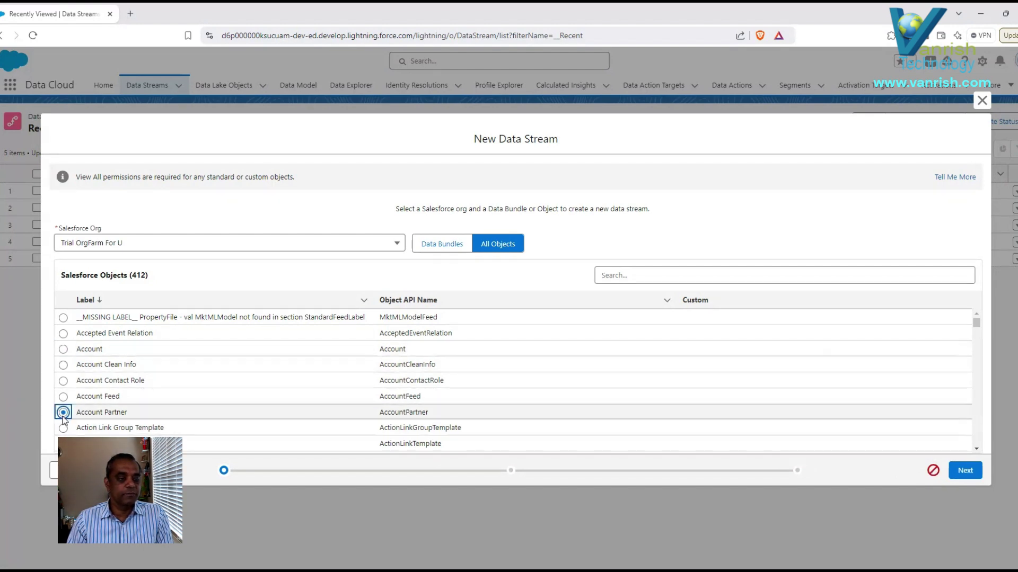
pyautogui.click(964, 471)
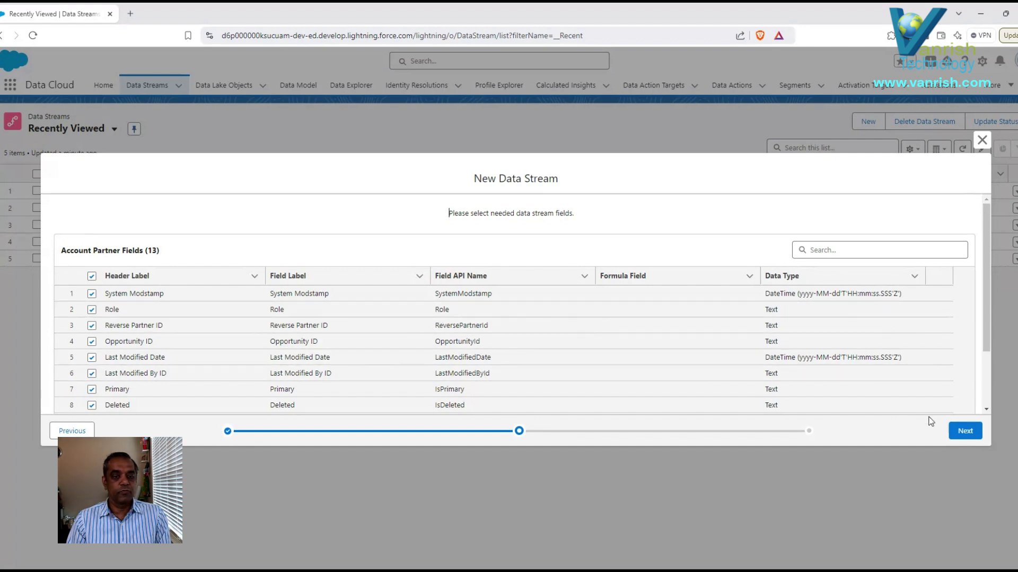
pyautogui.click(963, 431)
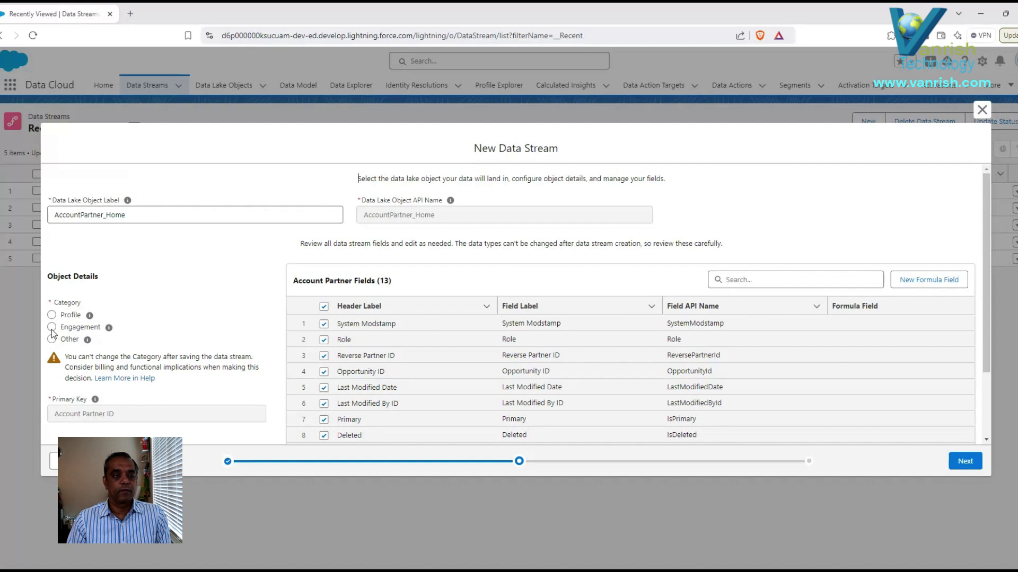
# Step: Set the category to Engagement with Created Date as the event time field, and close the new data stream without deploying it
pyautogui.click(51, 327)
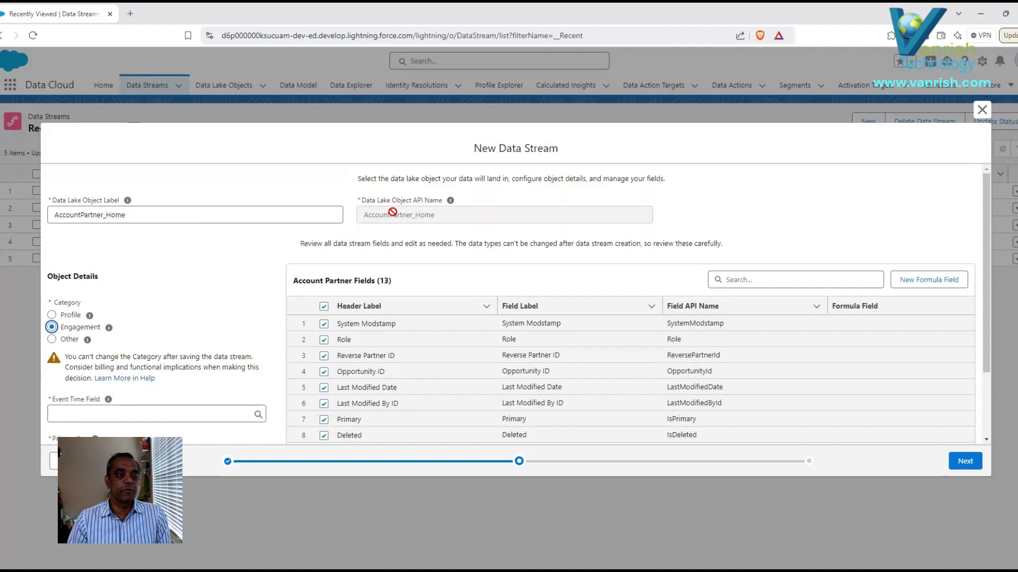
pyautogui.click(178, 421)
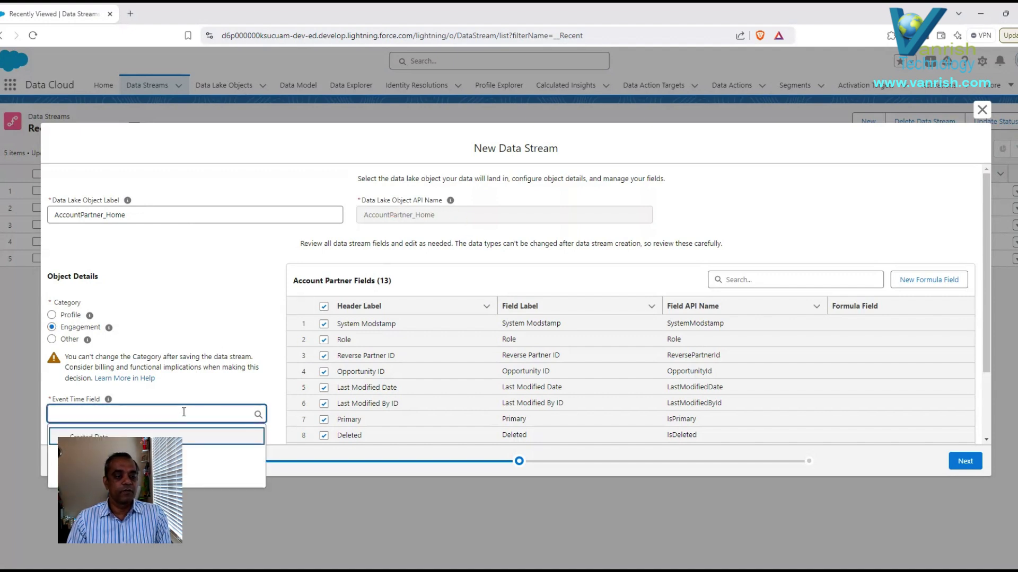
pyautogui.click(100, 435)
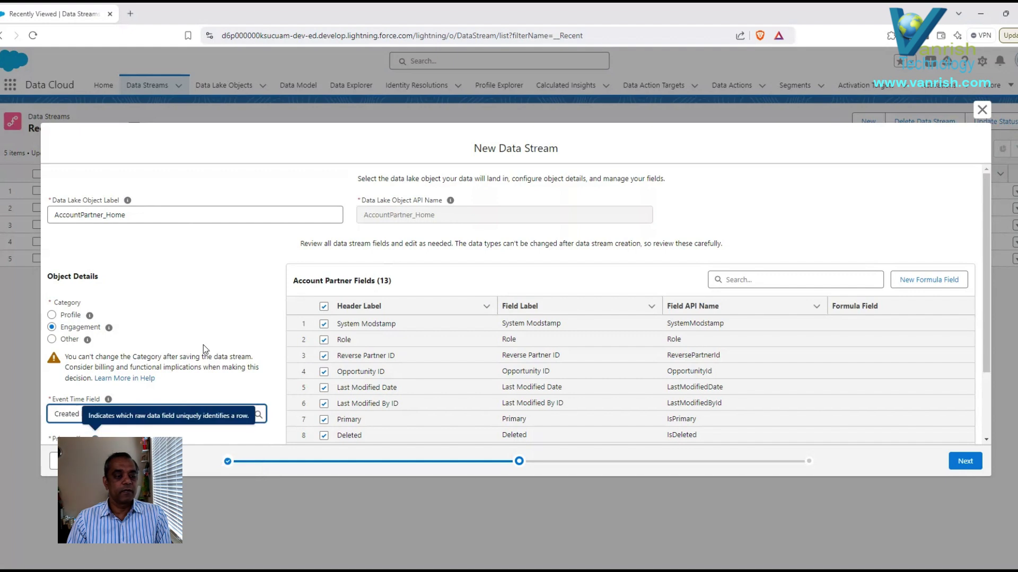
pyautogui.click(965, 462)
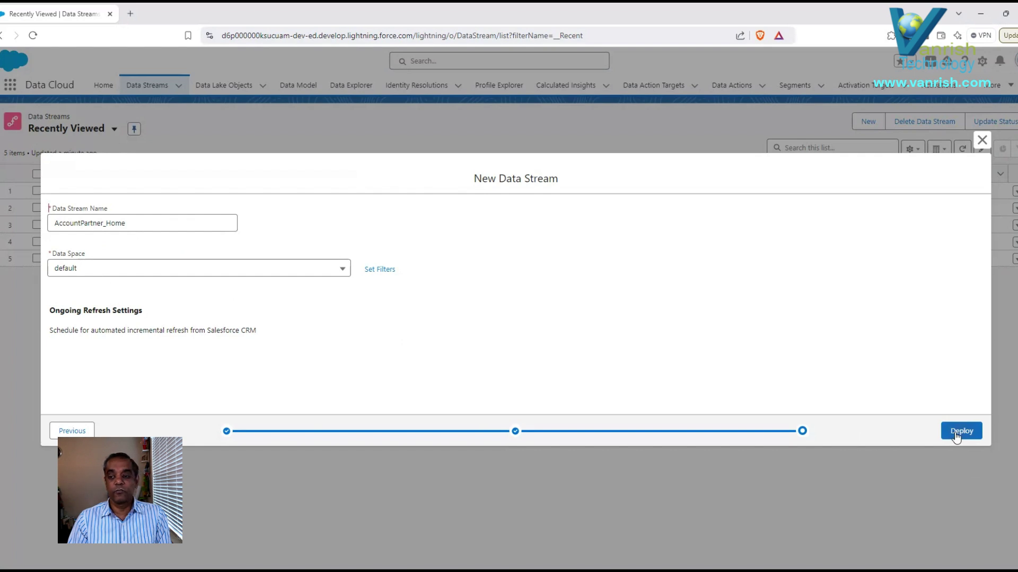
pyautogui.click(981, 140)
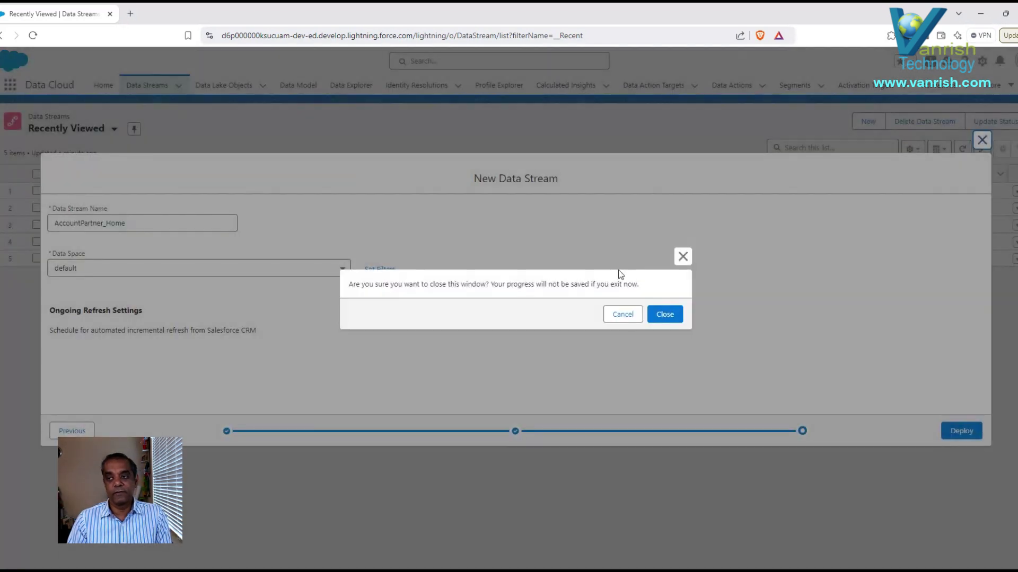
pyautogui.click(660, 314)
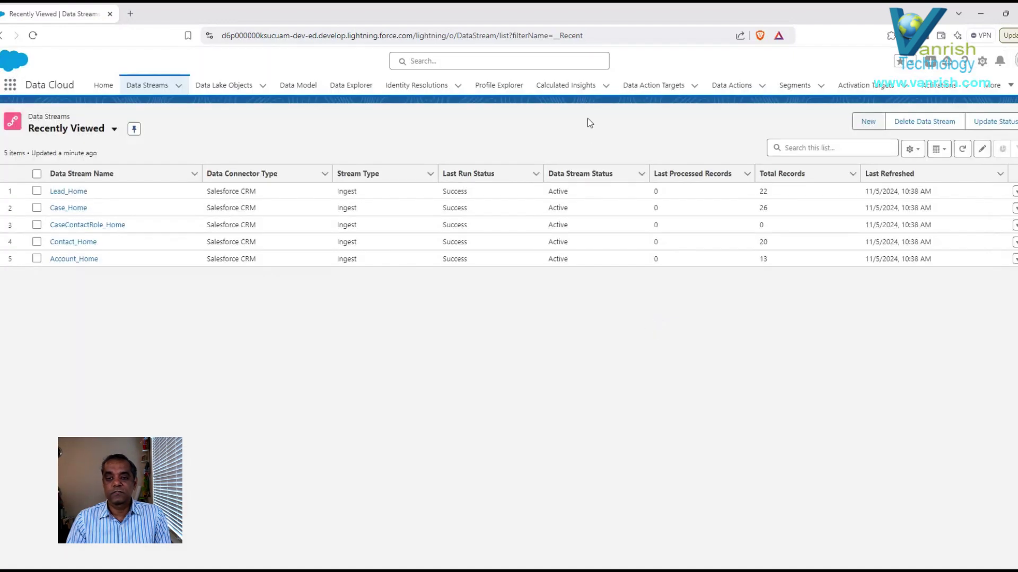
# Step: Start a new calculated insight with the Visual Builder in the default data space
pyautogui.click(580, 88)
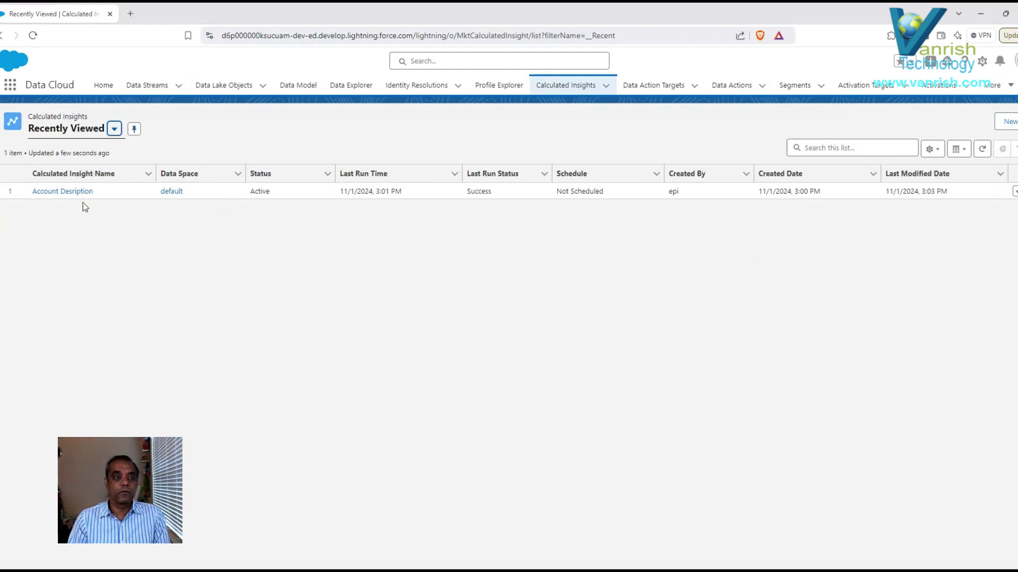
pyautogui.click(1009, 124)
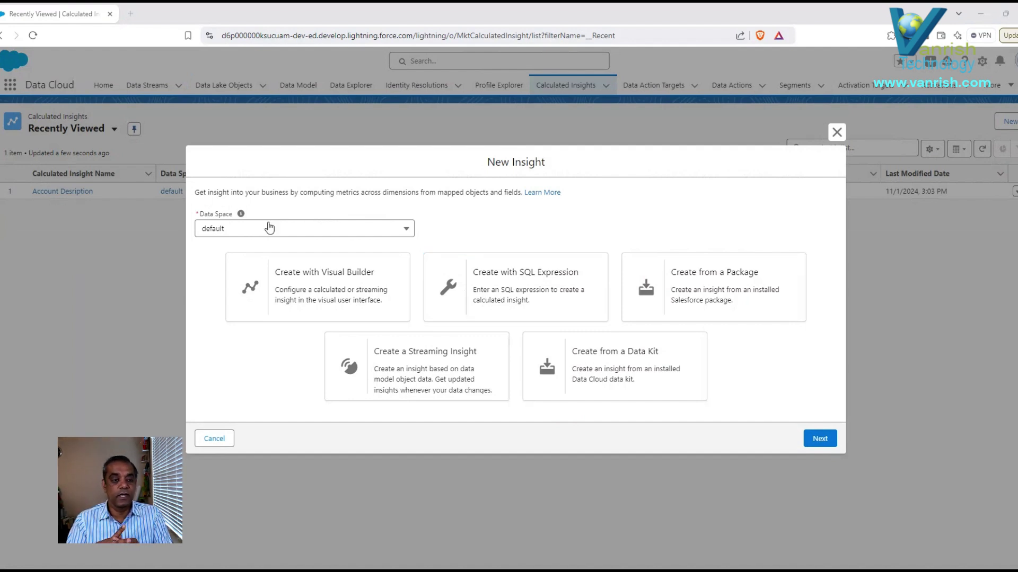
pyautogui.click(336, 291)
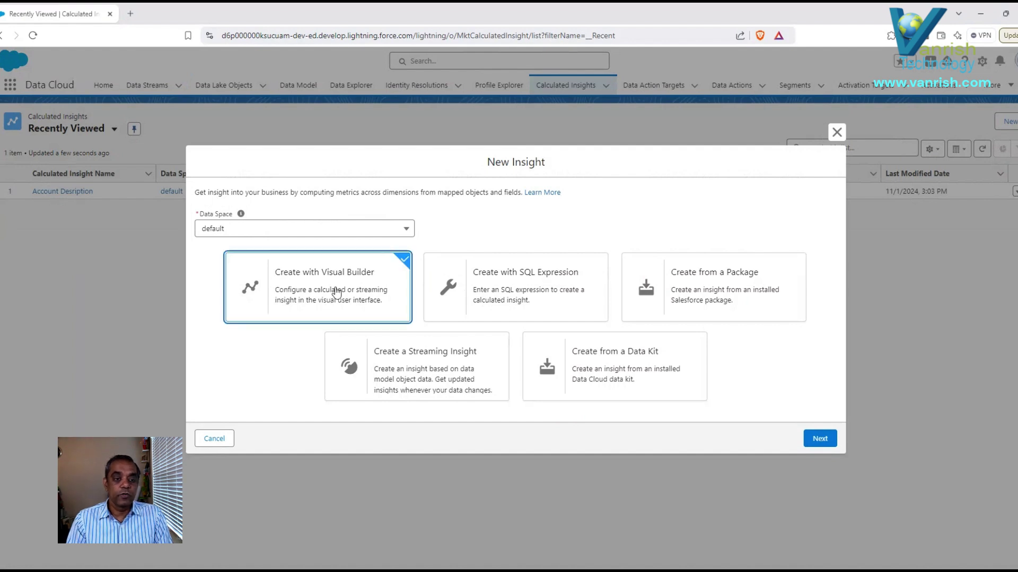
pyautogui.click(822, 440)
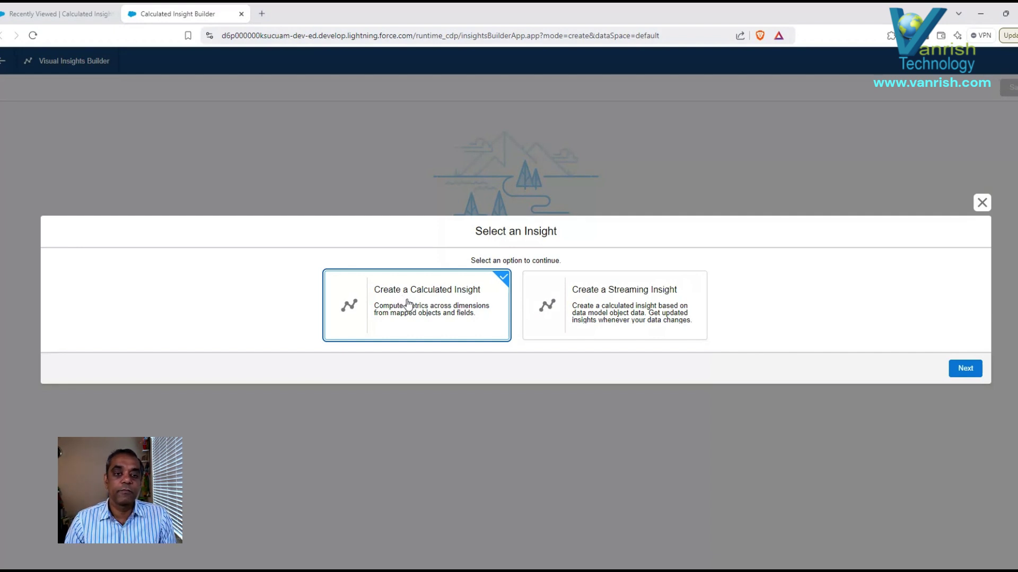
pyautogui.click(965, 369)
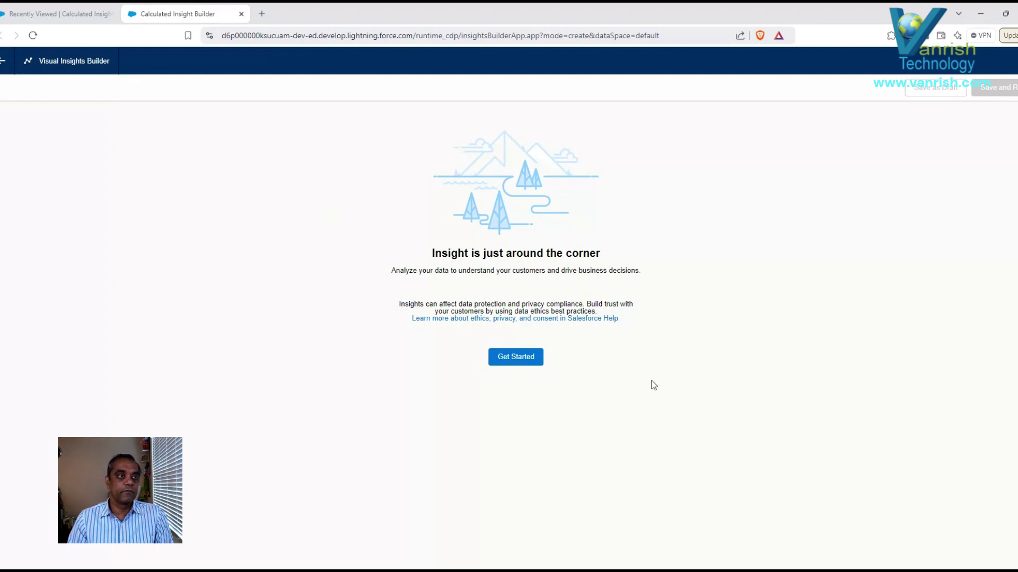
# Step: Add the Case object as the insight's input data after looking through its fields
pyautogui.click(509, 360)
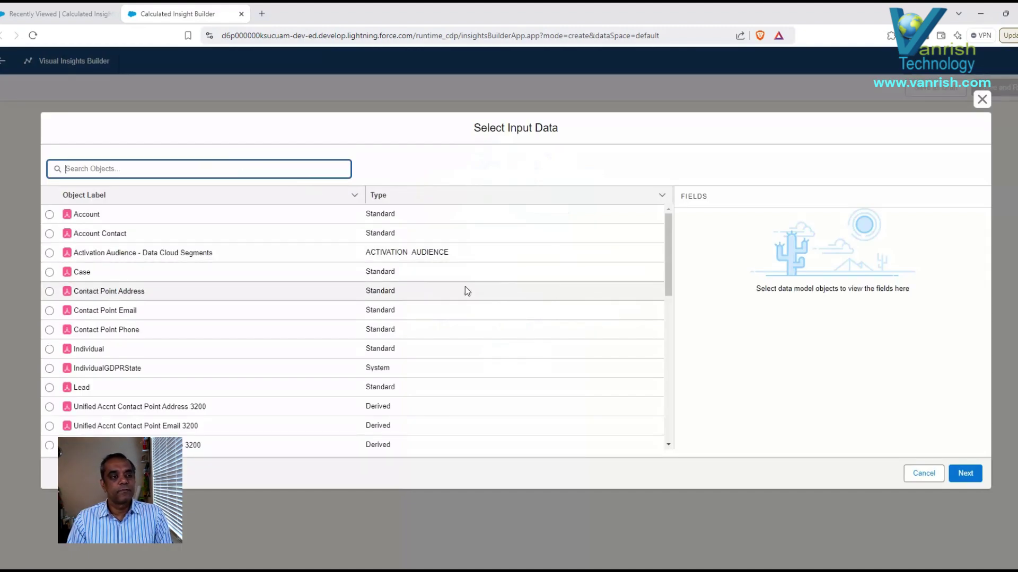
pyautogui.moveTo(667, 266); pyautogui.dragTo(673, 219)
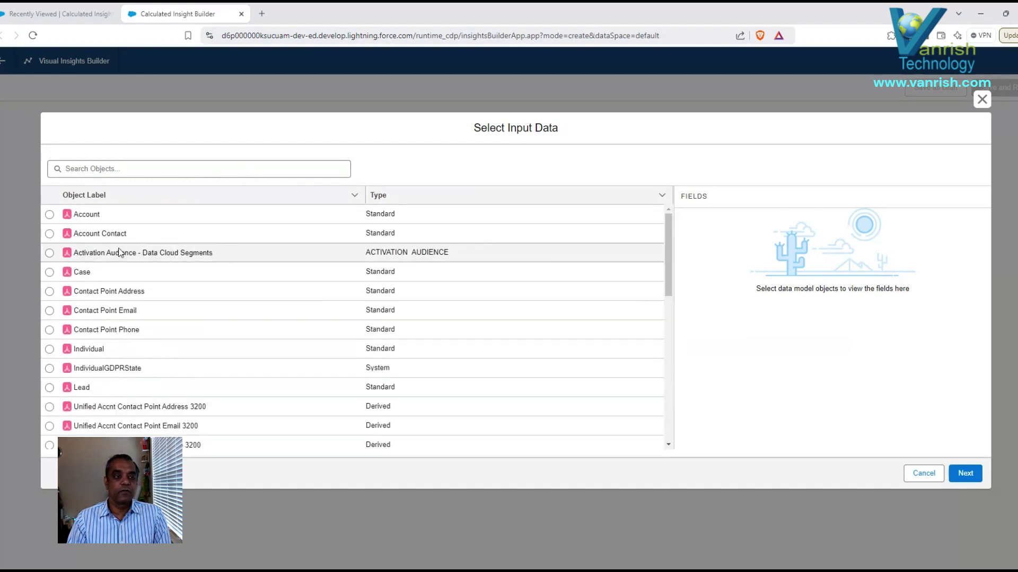
pyautogui.click(49, 273)
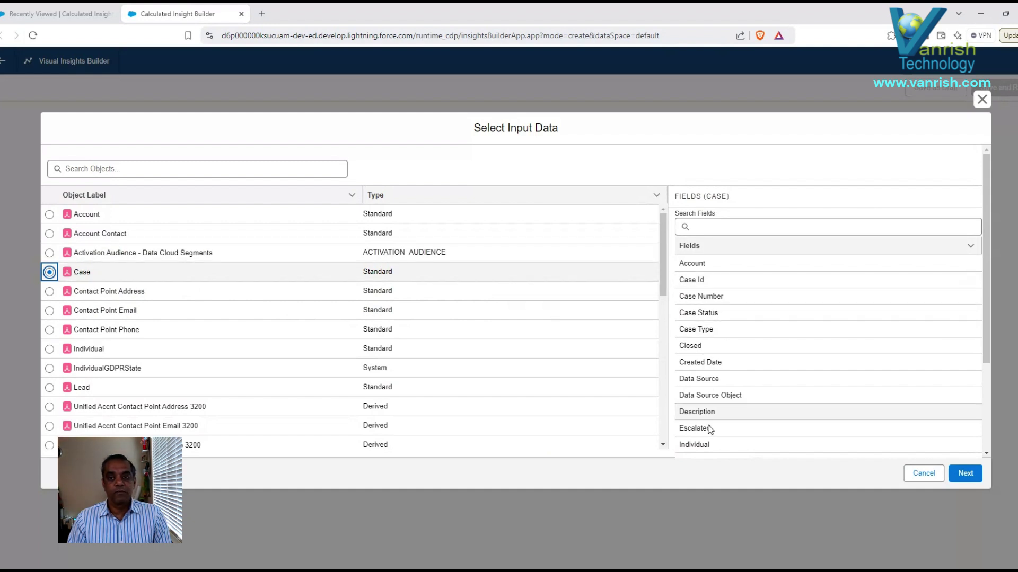
pyautogui.scroll(-3, 729, 402)
pyautogui.scroll(3, 730, 402)
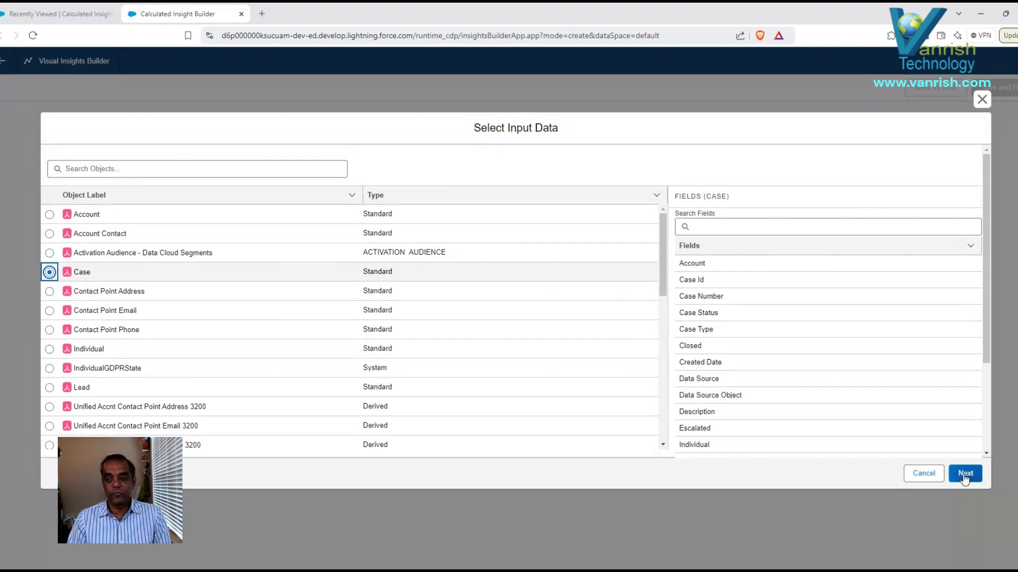
pyautogui.click(733, 269)
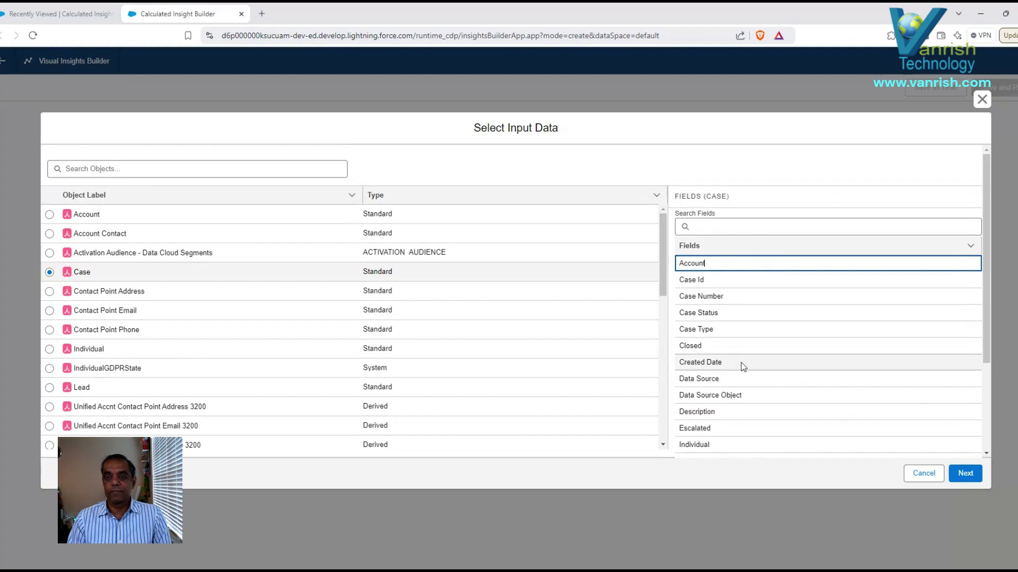
pyautogui.click(965, 475)
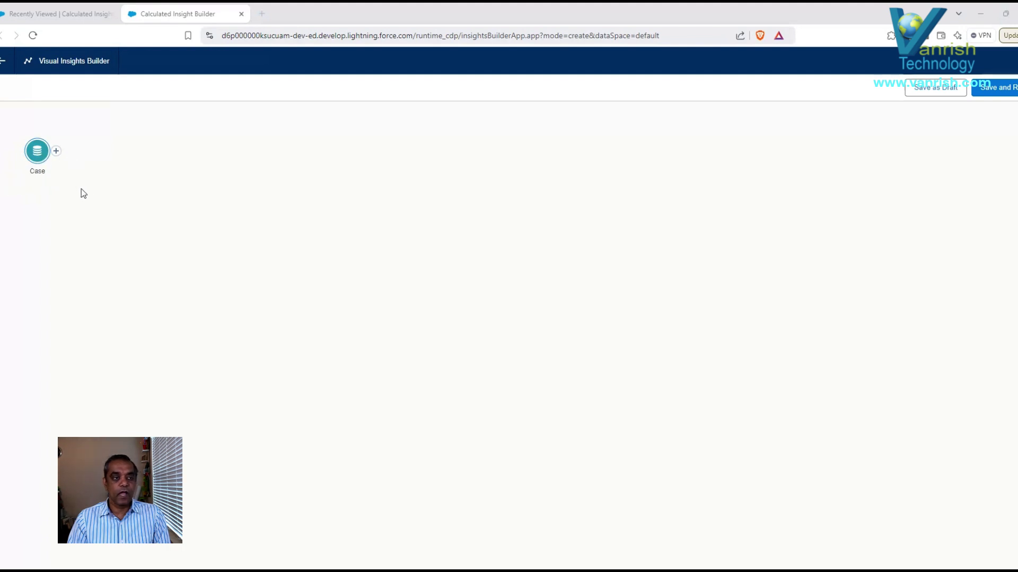
# Step: Add a join node after the Case node and select Unified Individual as the object to join
pyautogui.click(56, 153)
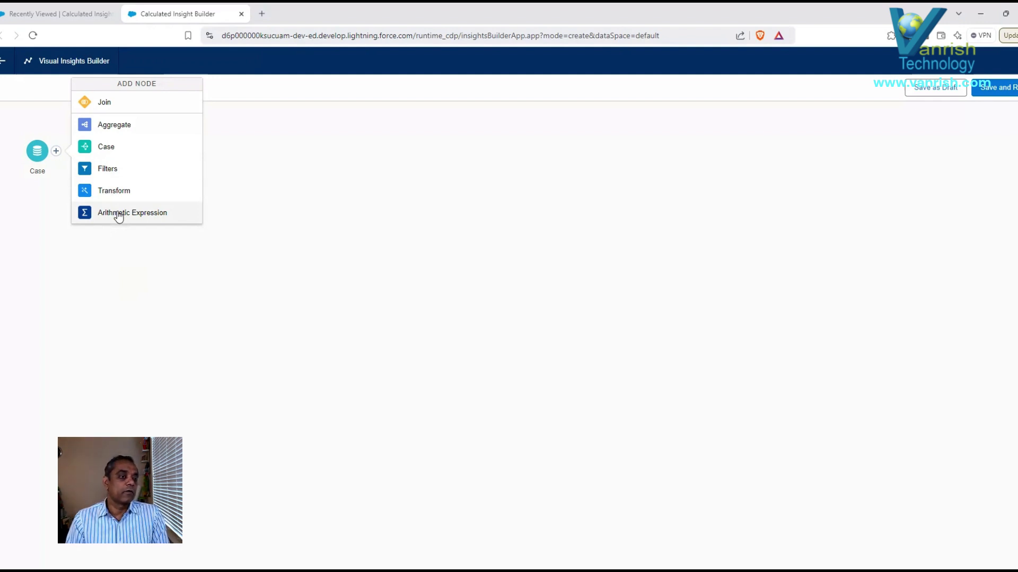
pyautogui.click(106, 103)
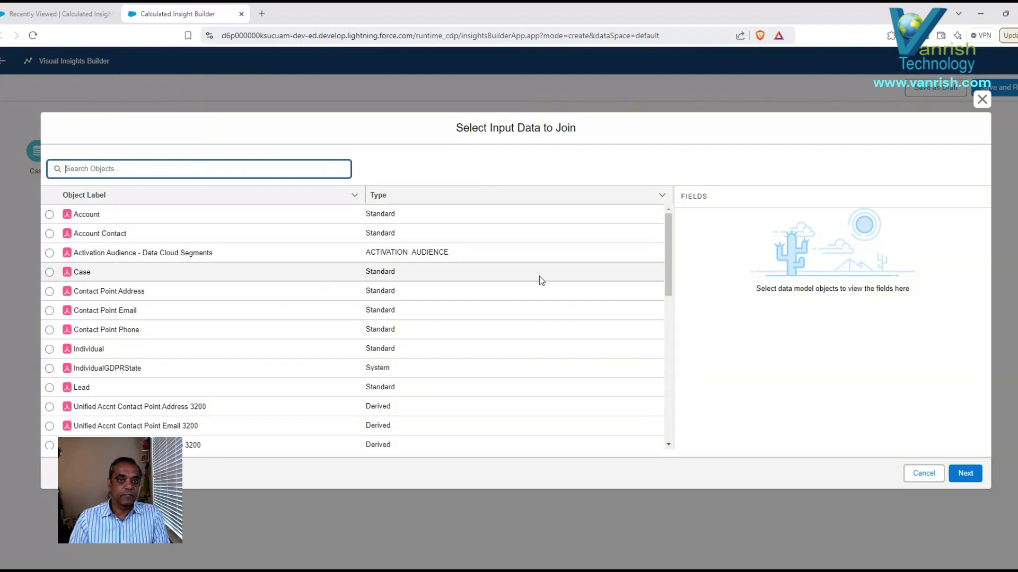
pyautogui.click(669, 258)
pyautogui.moveTo(669, 258); pyautogui.dragTo(667, 299)
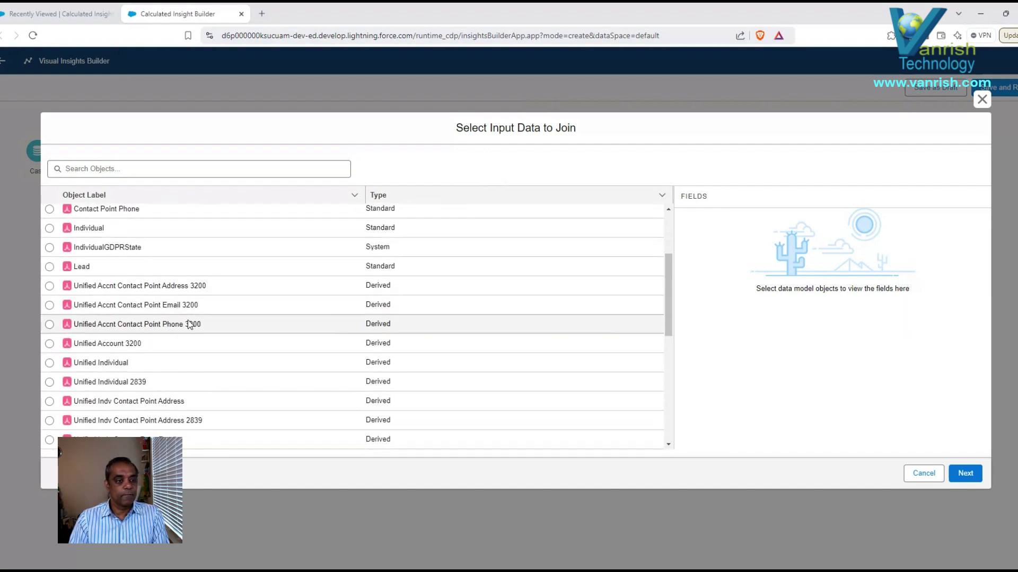
pyautogui.click(49, 364)
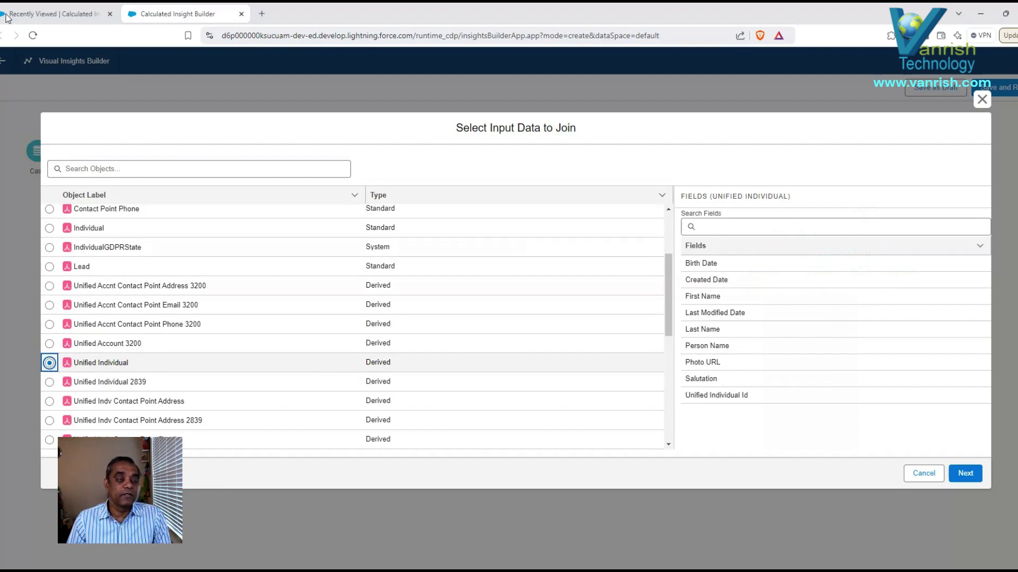
# Step: Check the Identity Resolutions ruleset list in the other tab, and confirm Unified Individual as the object to join
pyautogui.click(38, 17)
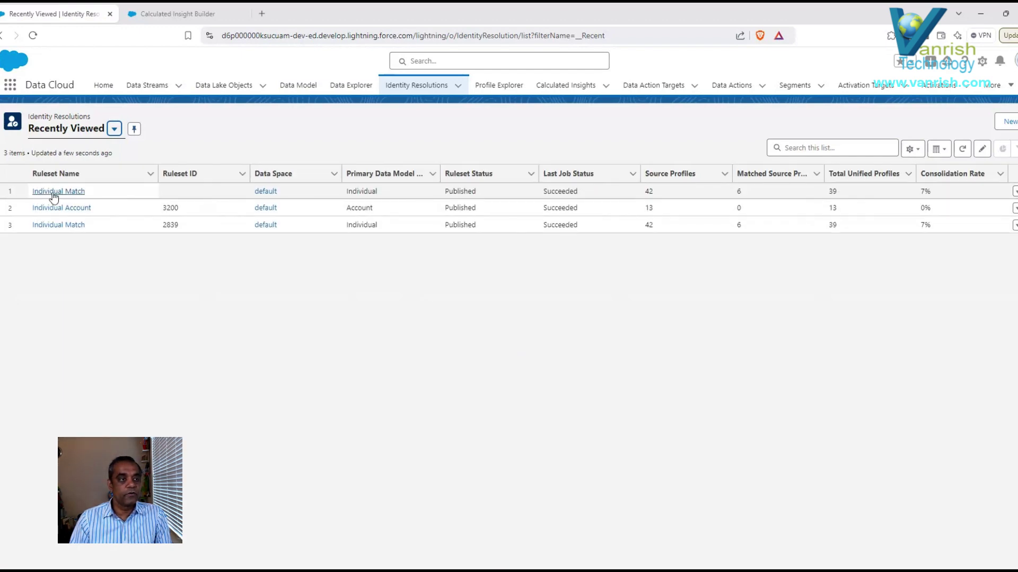
pyautogui.click(171, 15)
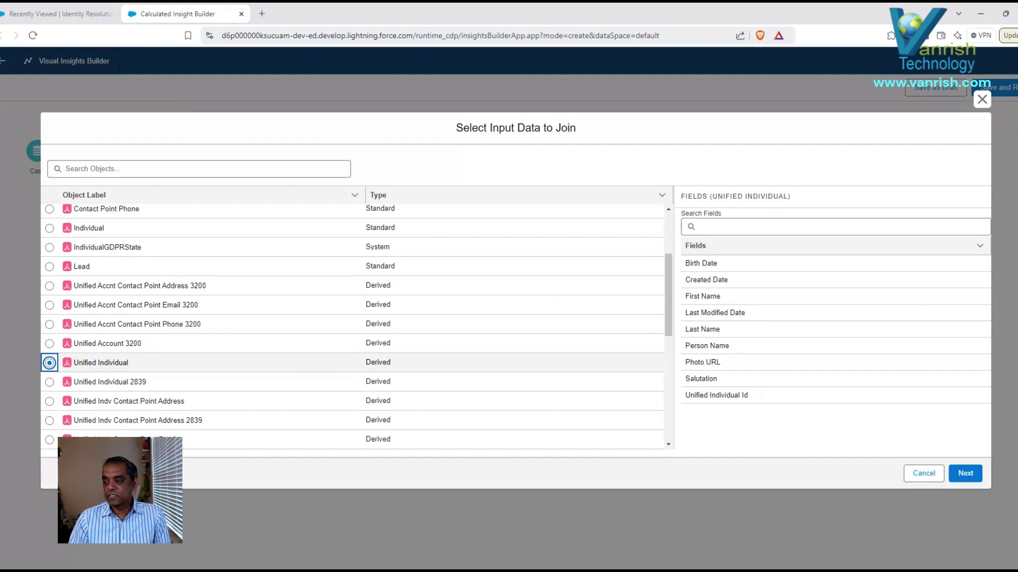
pyautogui.click(963, 474)
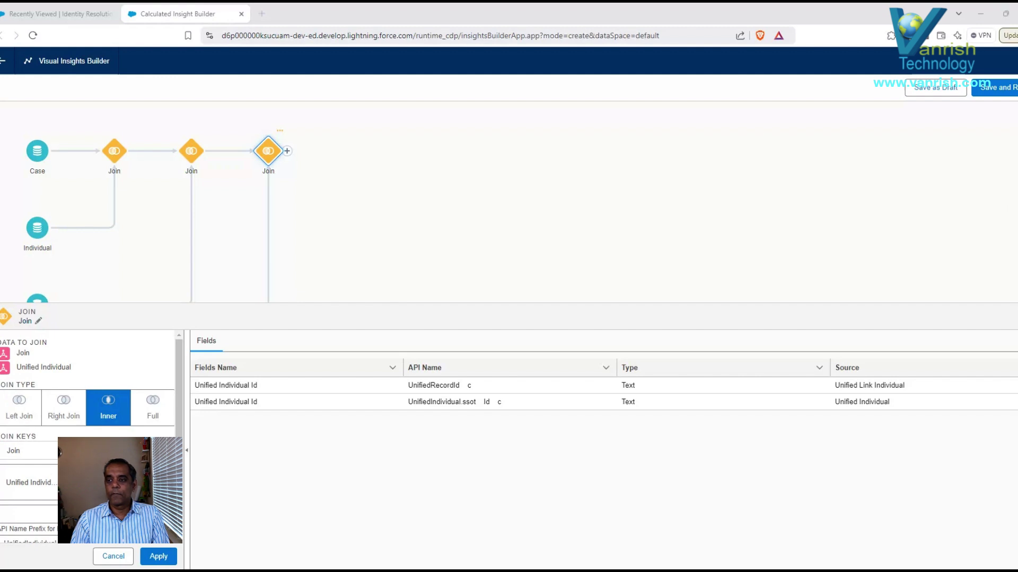
# Step: Examine the join chain from Case through Individual and Unified Link Individual to Unified Individual, keeping the unapplied join open for editing
pyautogui.click(830, 280)
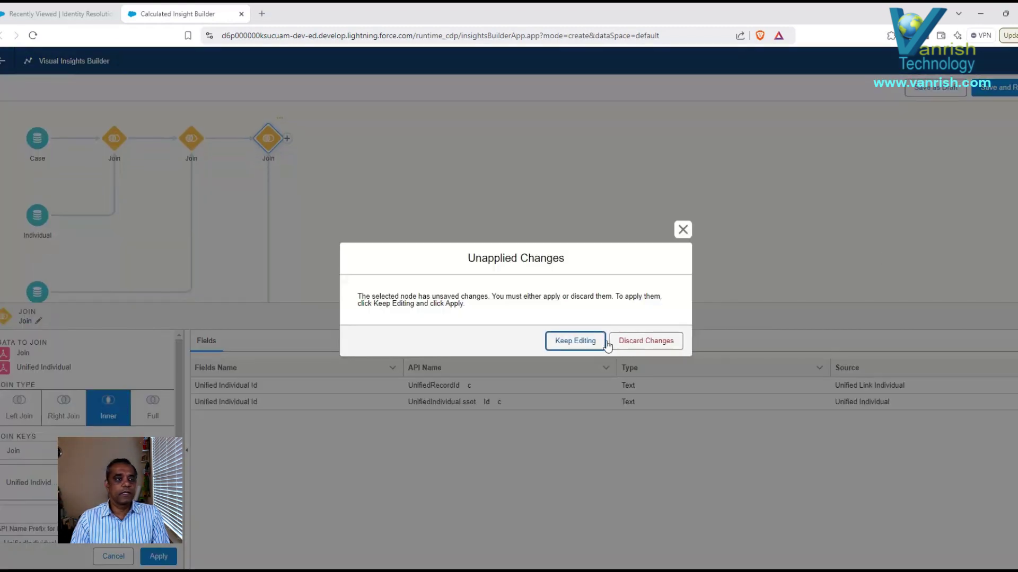
pyautogui.click(585, 346)
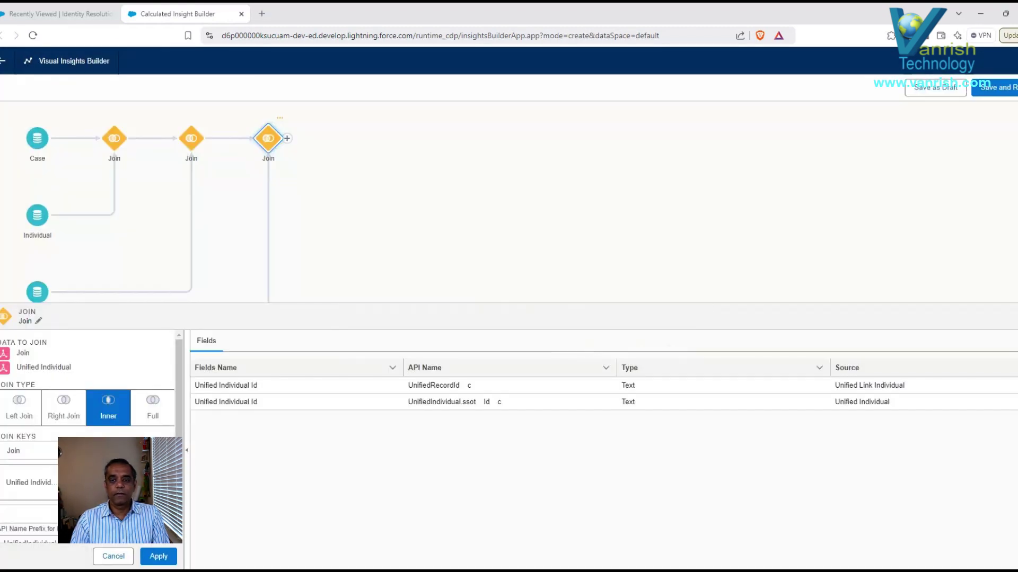
pyautogui.scroll(-5, 140, 207)
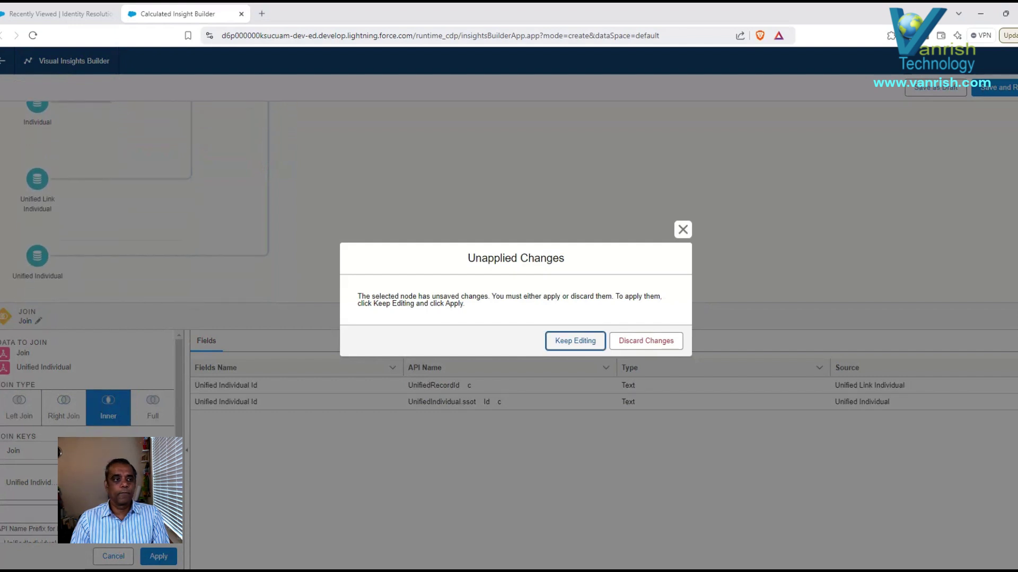
pyautogui.scroll(4, 141, 201)
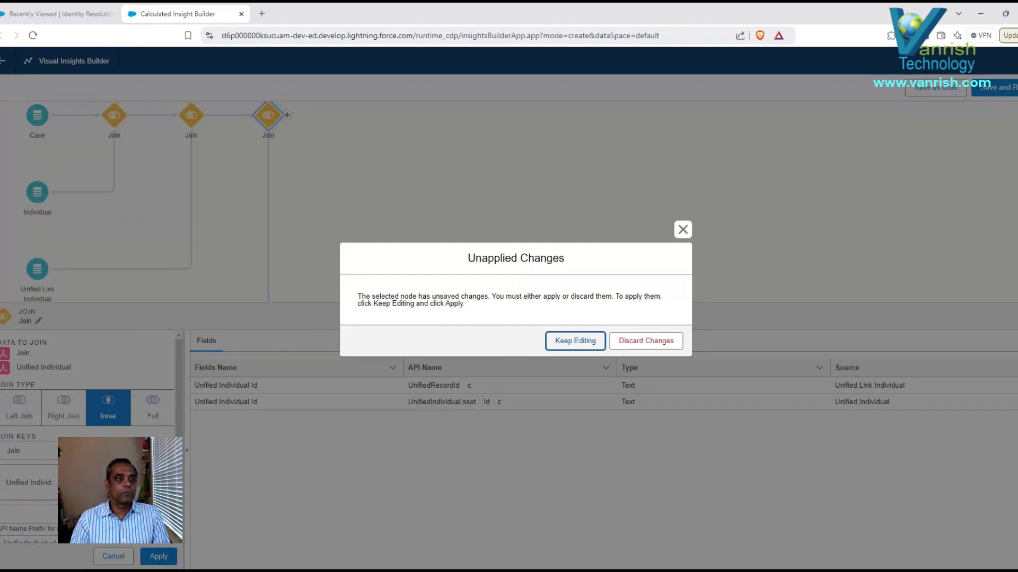
pyautogui.scroll(-3, 140, 200)
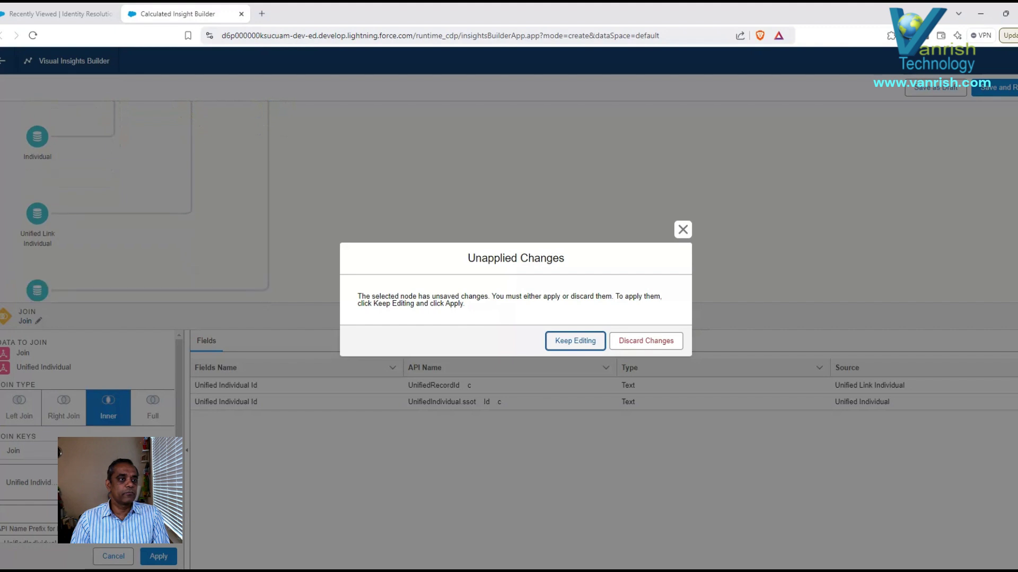
pyautogui.scroll(-2, 140, 201)
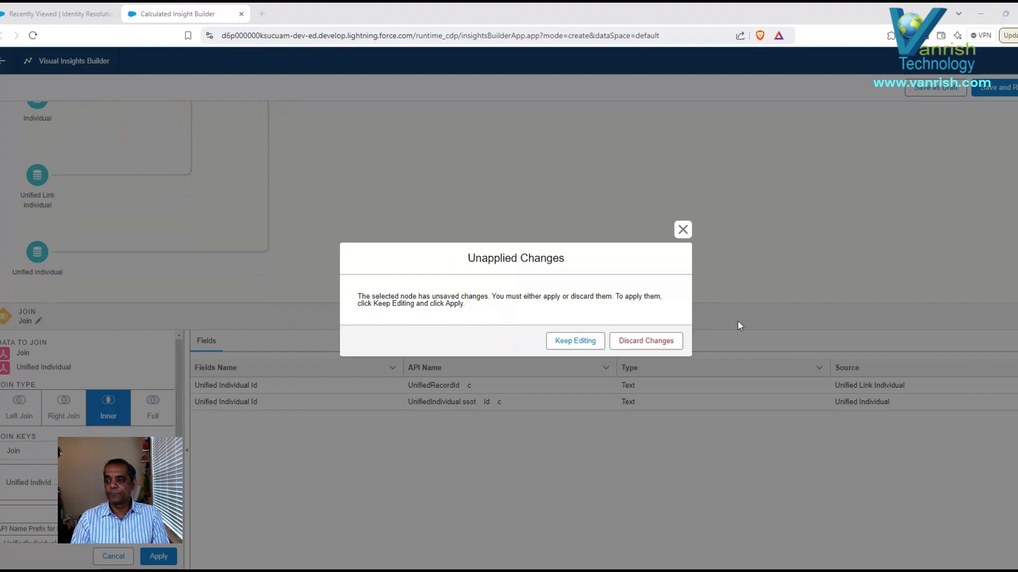
pyautogui.click(570, 342)
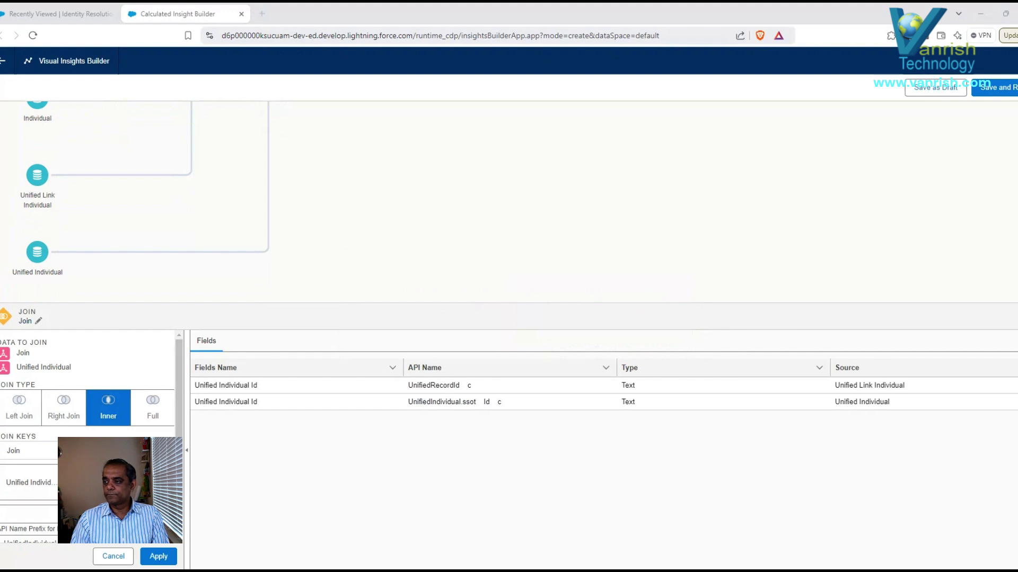
pyautogui.click(1002, 241)
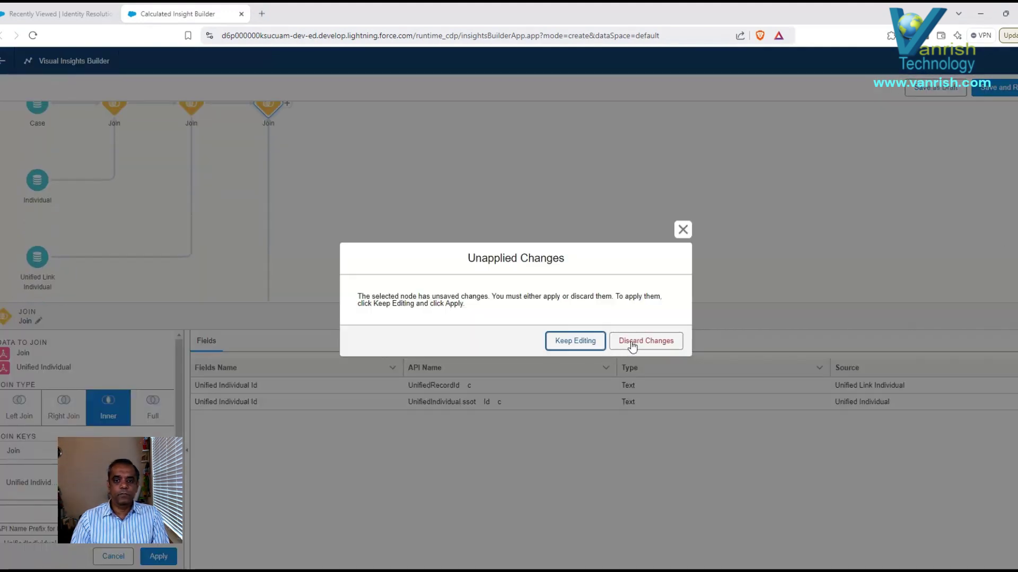
pyautogui.click(589, 342)
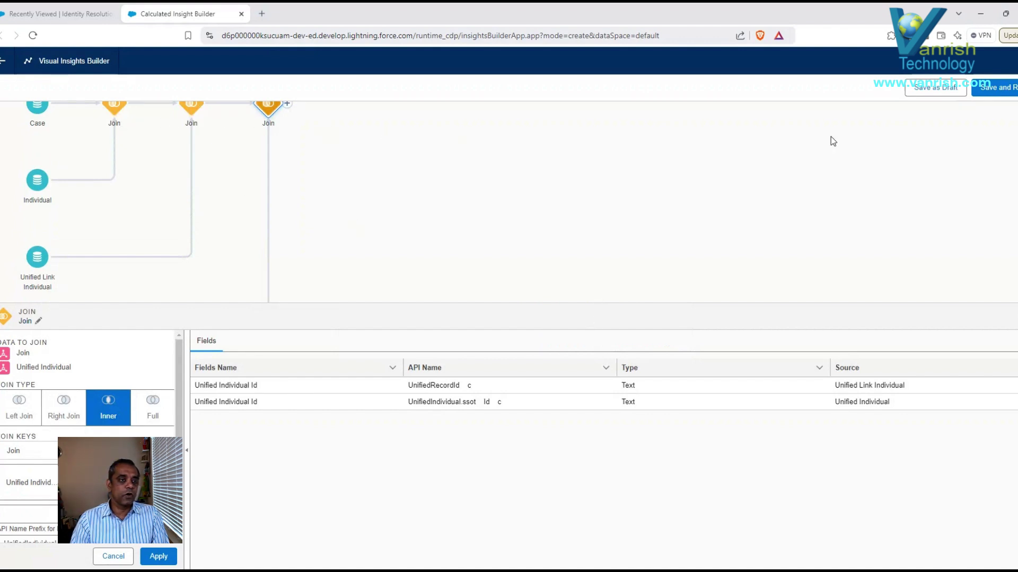
# Step: Try to save the calculated insight as a draft, and return to editing the unapplied join
pyautogui.click(933, 89)
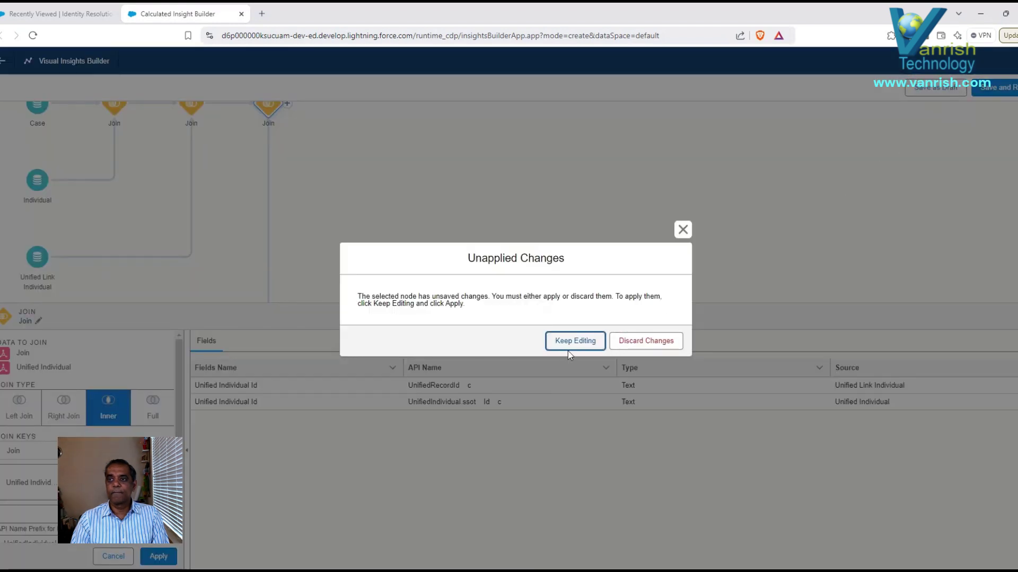
pyautogui.click(582, 348)
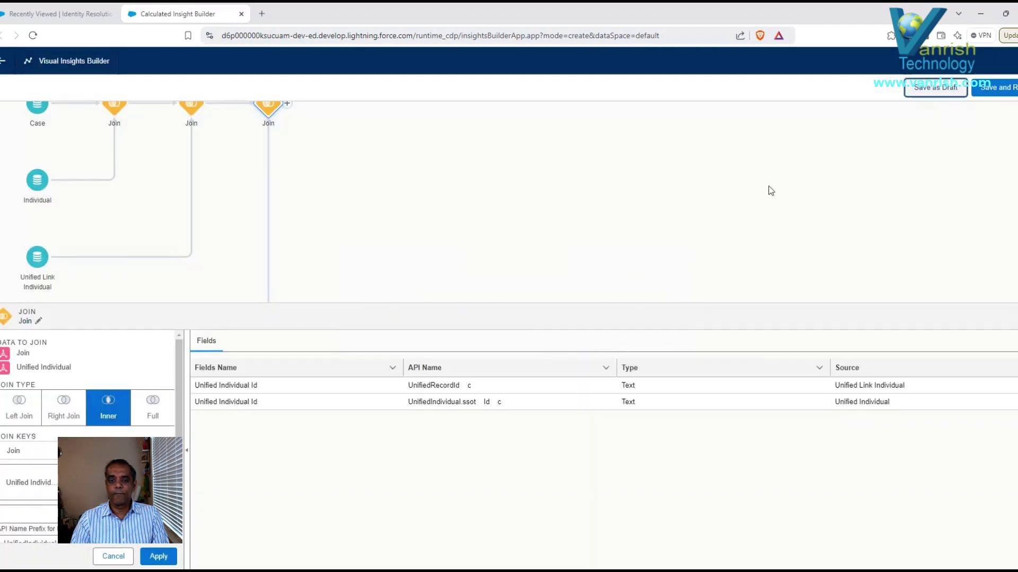
pyautogui.click(934, 98)
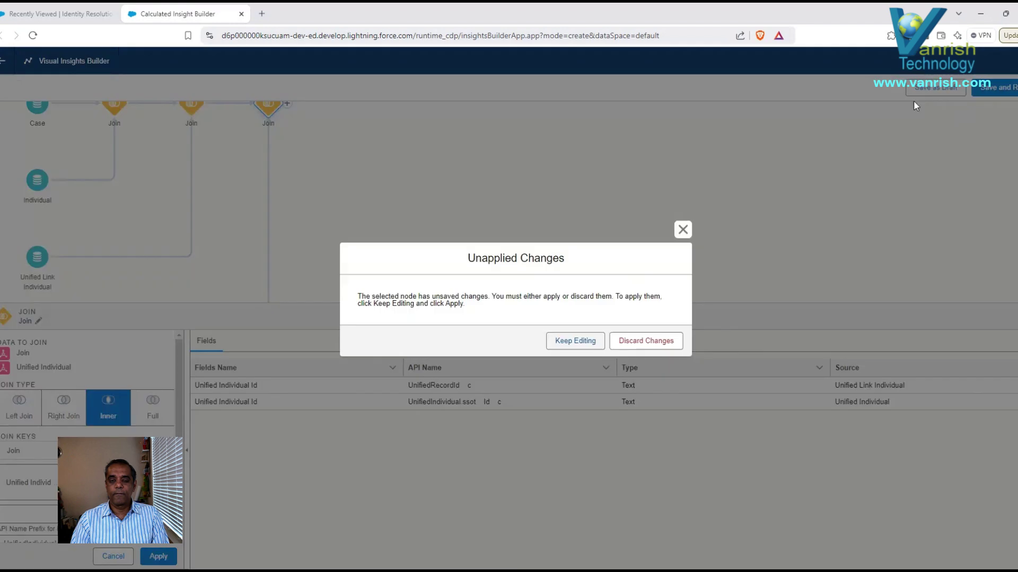
pyautogui.click(580, 349)
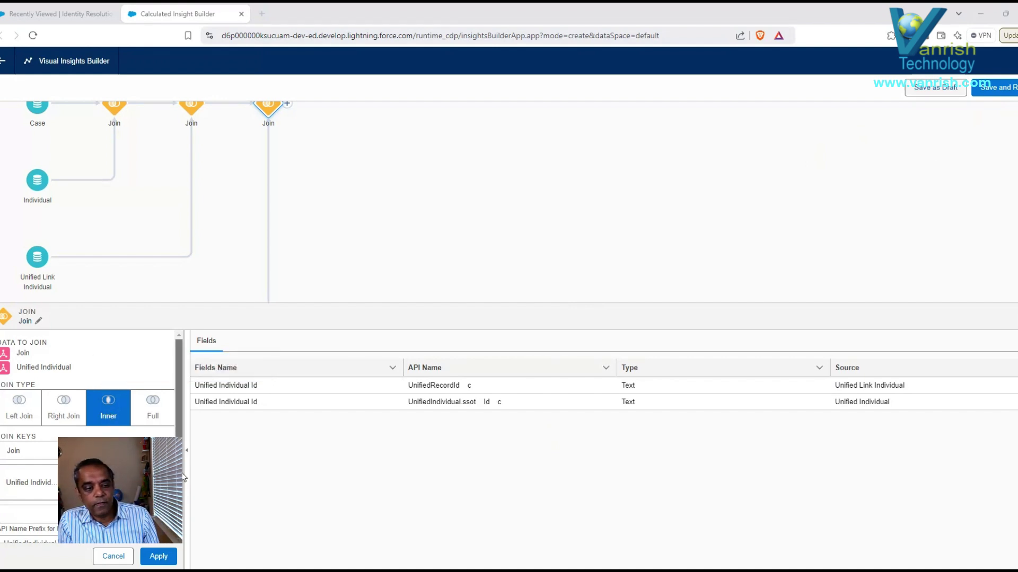
# Step: Apply the inner join with Unified Individual, and add an Aggregate node after the last join
pyautogui.scroll(-2, 183, 503)
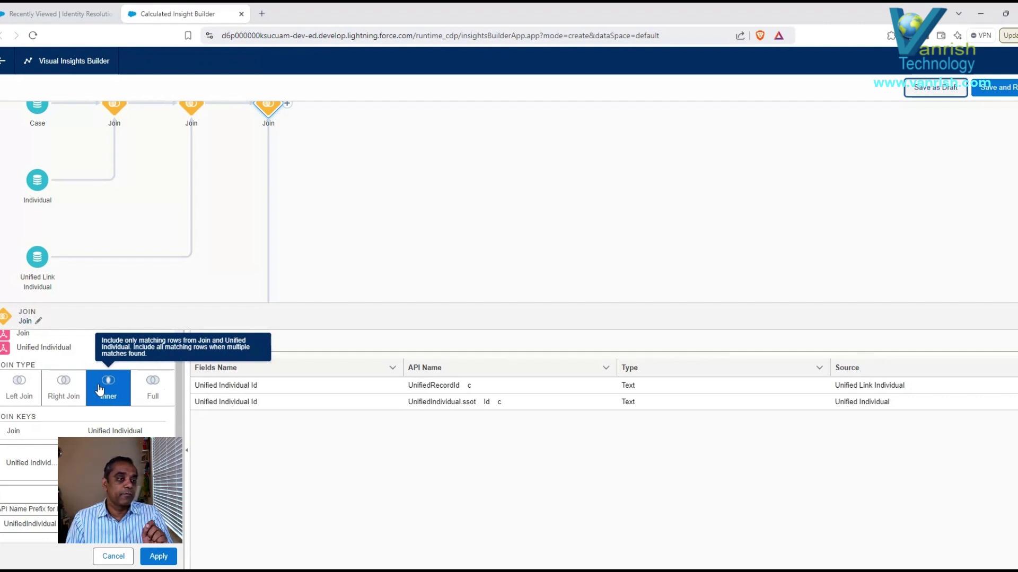
pyautogui.click(158, 558)
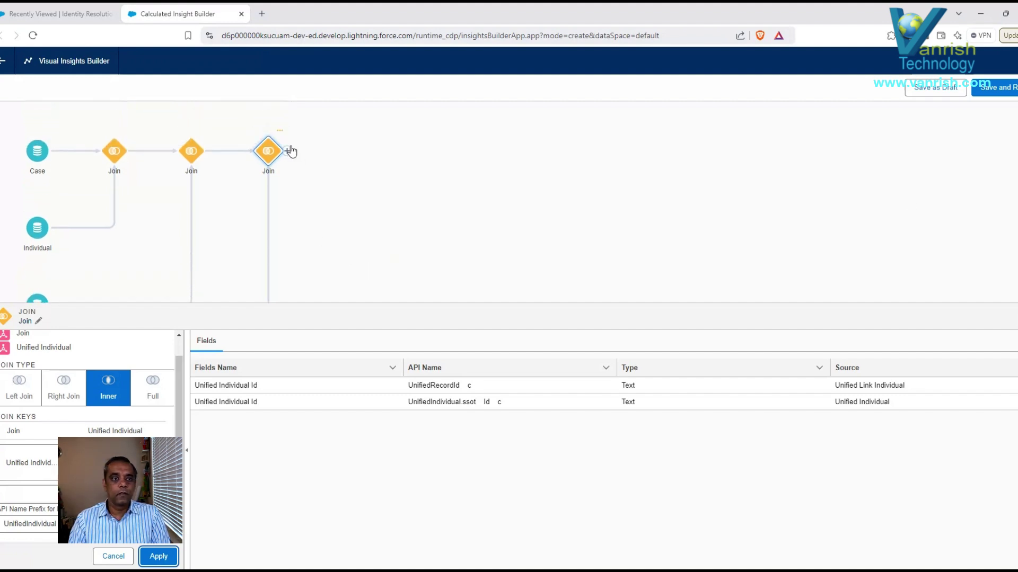
pyautogui.click(288, 153)
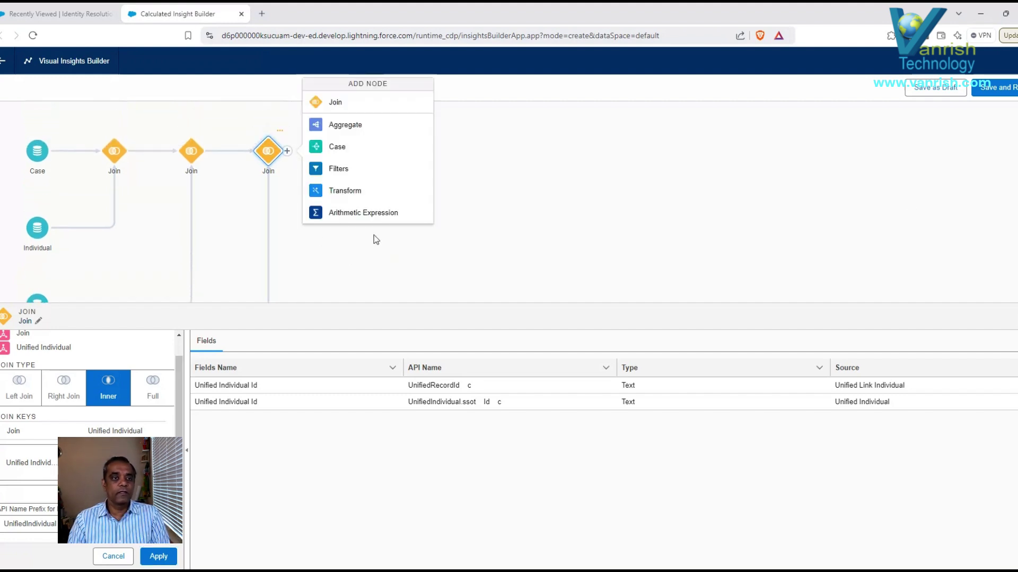
pyautogui.click(342, 128)
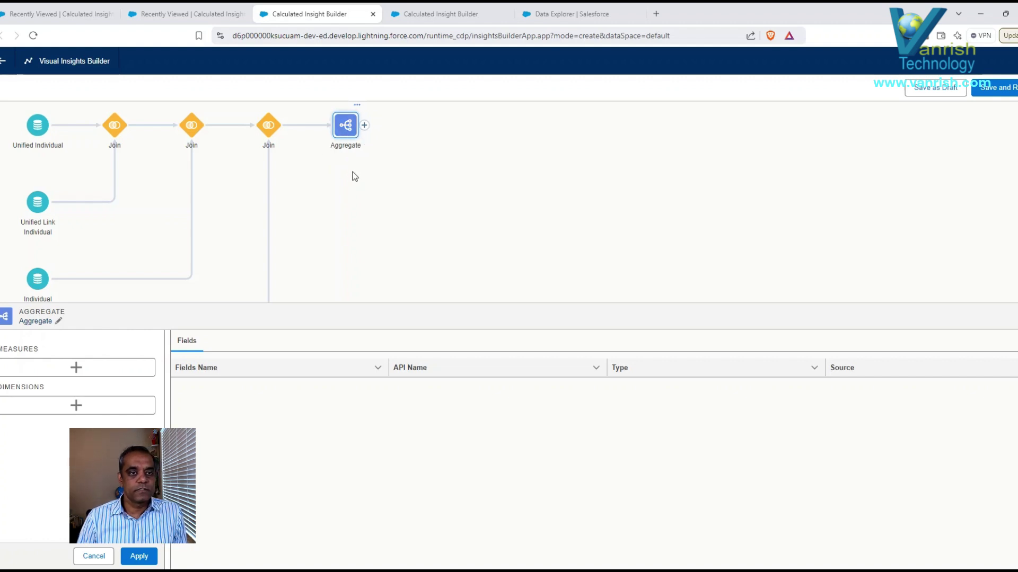
pyautogui.click(352, 125)
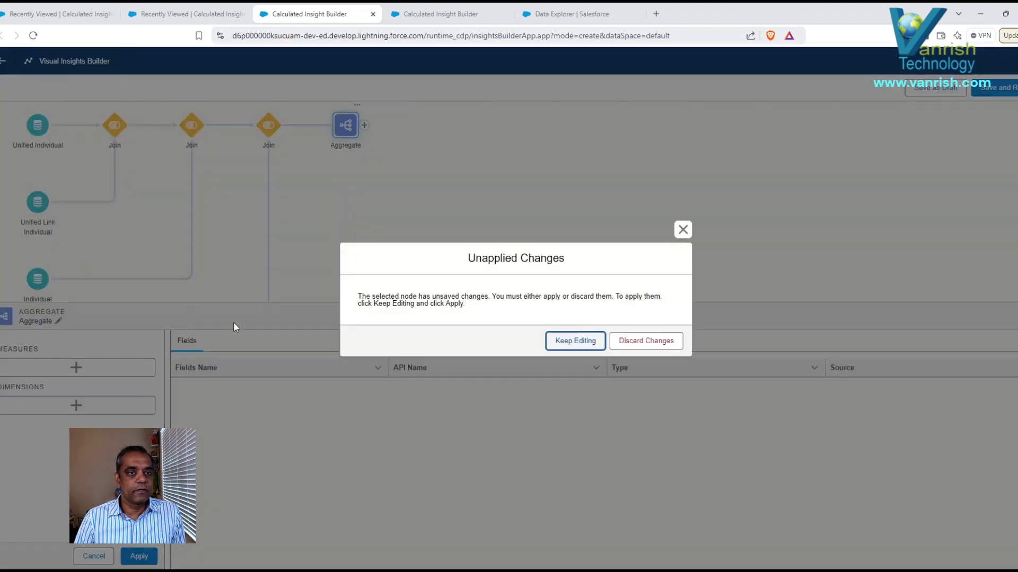
pyautogui.click(642, 340)
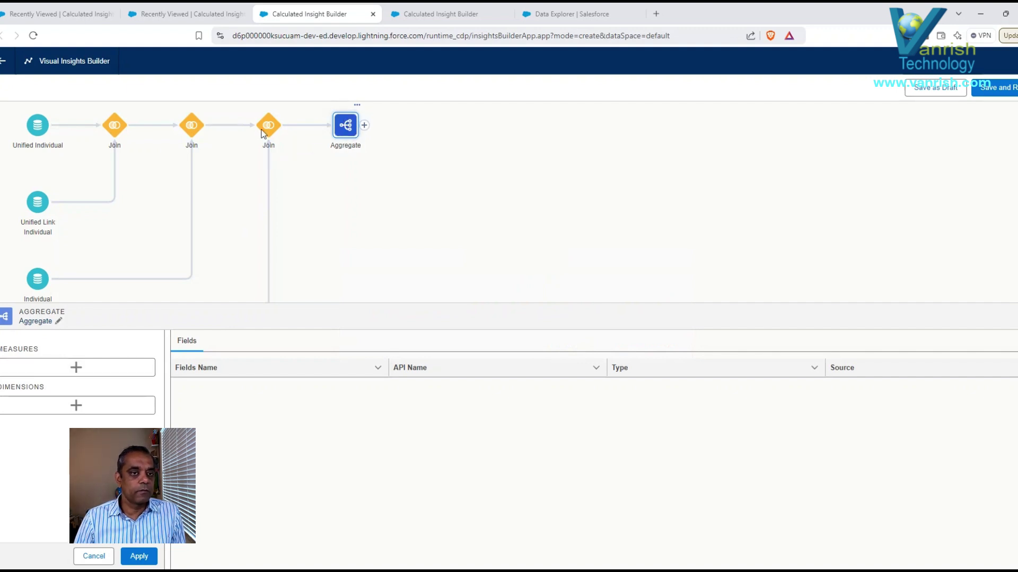
# Step: Add a measure to the Aggregate node that counts the Case object's Case Id, named Count Case ID
pyautogui.click(75, 367)
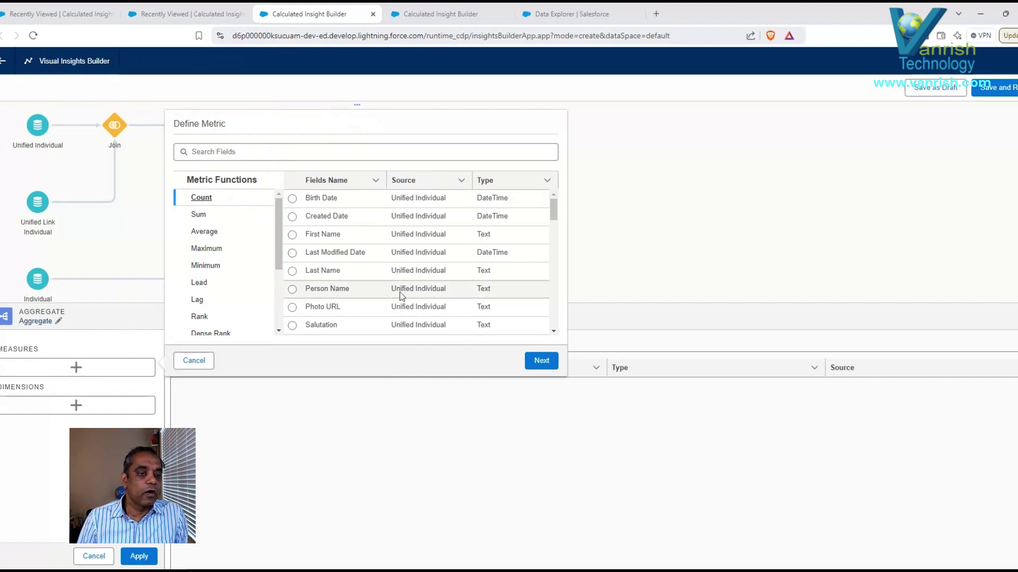
pyautogui.click(340, 153)
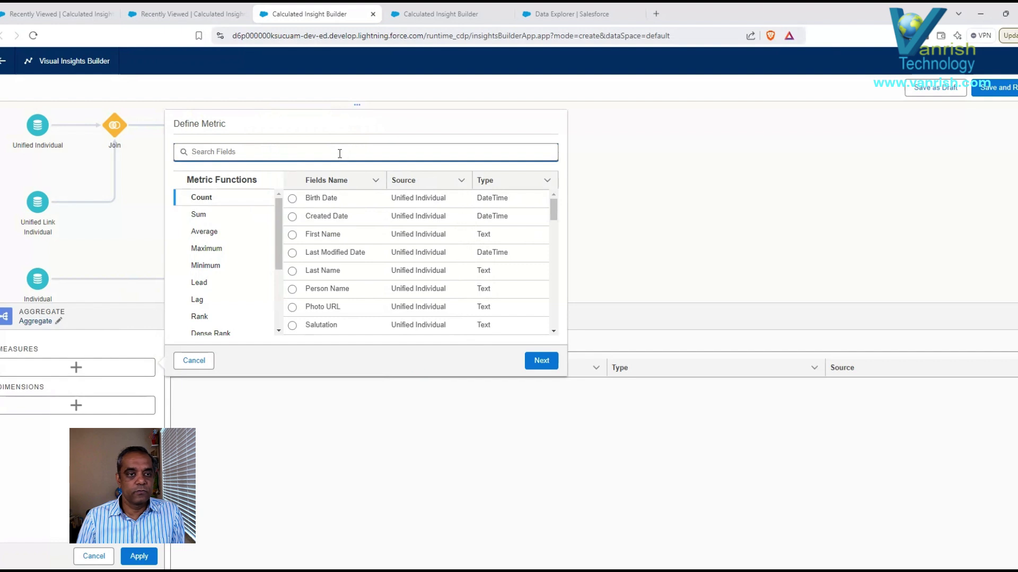
pyautogui.write('Case')
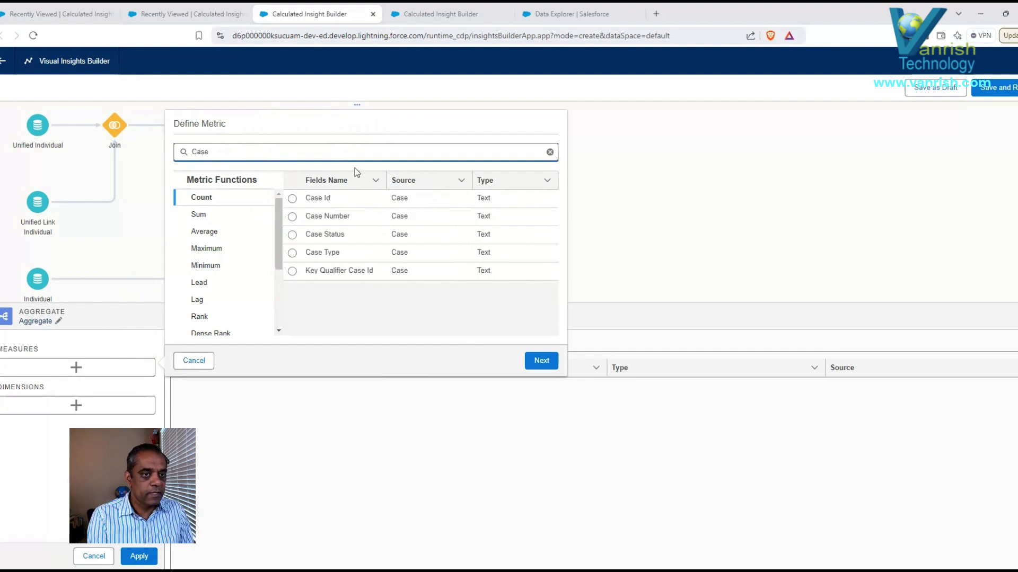
pyautogui.click(292, 198)
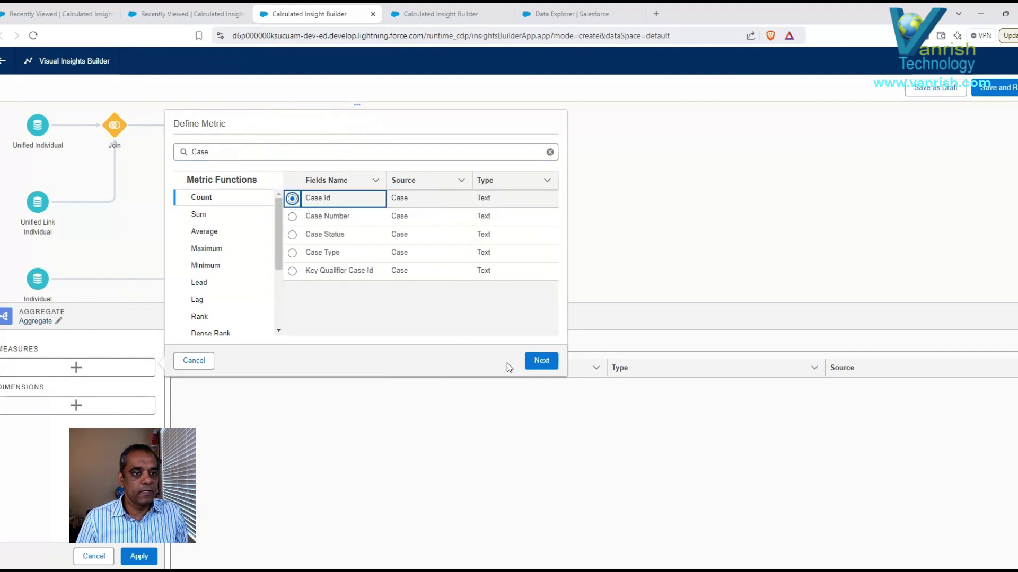
pyautogui.click(541, 361)
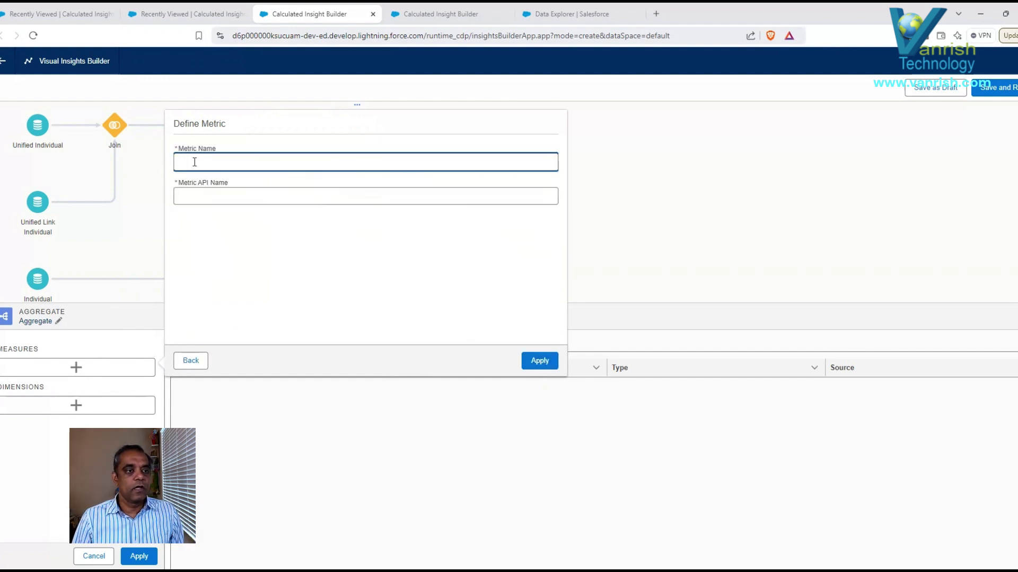
pyautogui.write('Count Case ID')
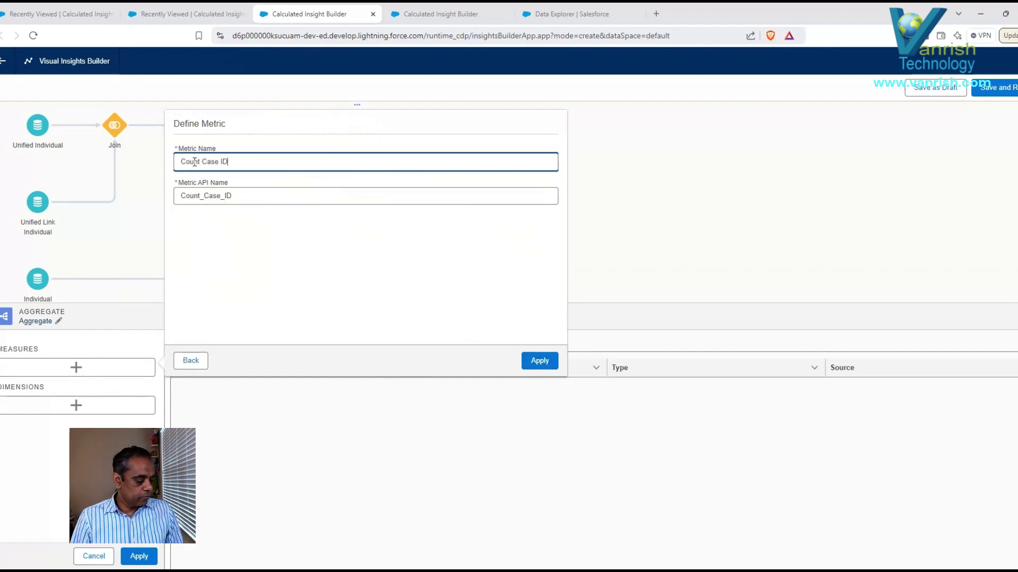
pyautogui.click(542, 365)
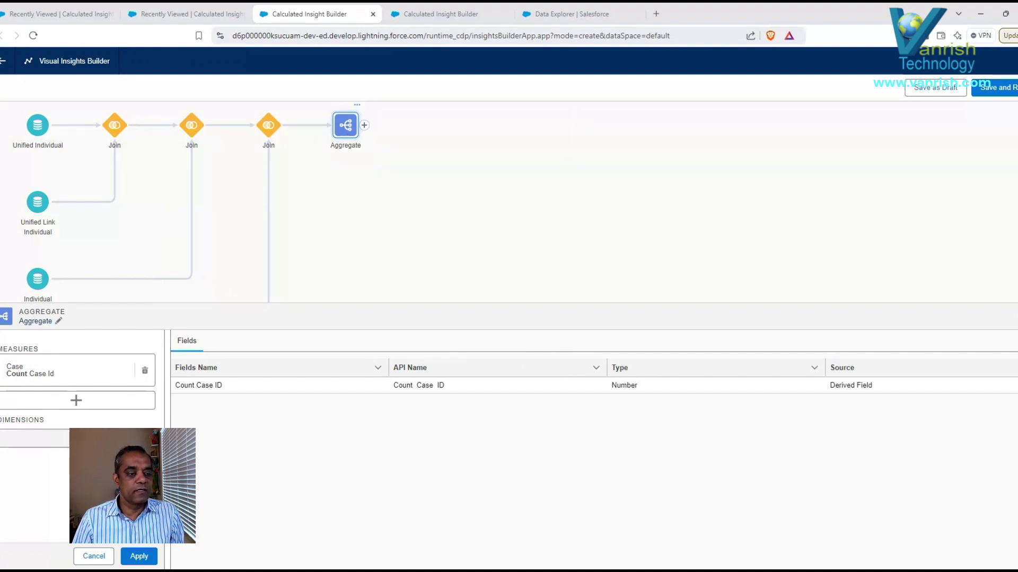
# Step: Add the Unified Individual Id field of the Unified Individual object as a dimension of the Aggregate node, keeping its default name
pyautogui.click(76, 438)
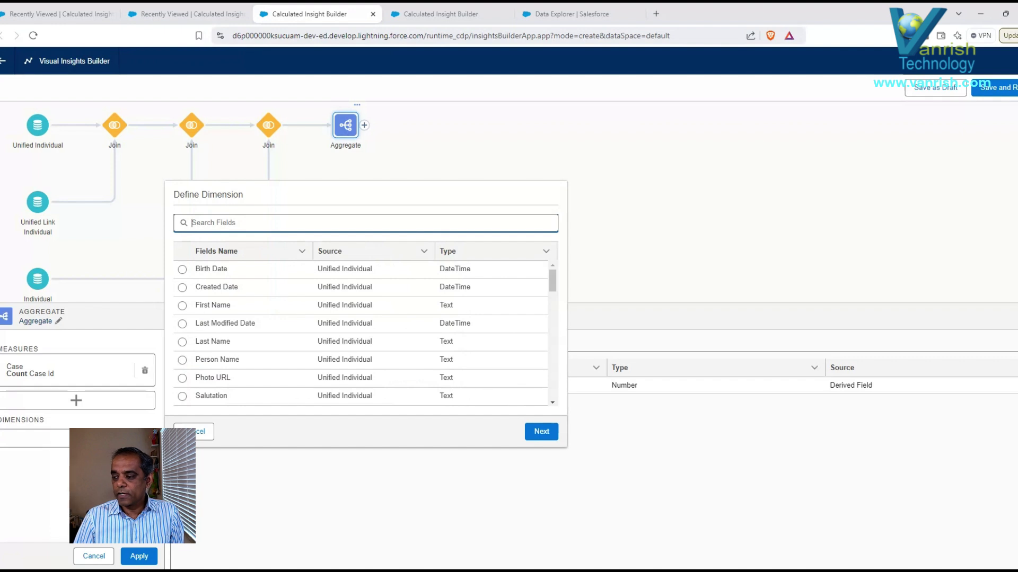
pyautogui.press('Escape')
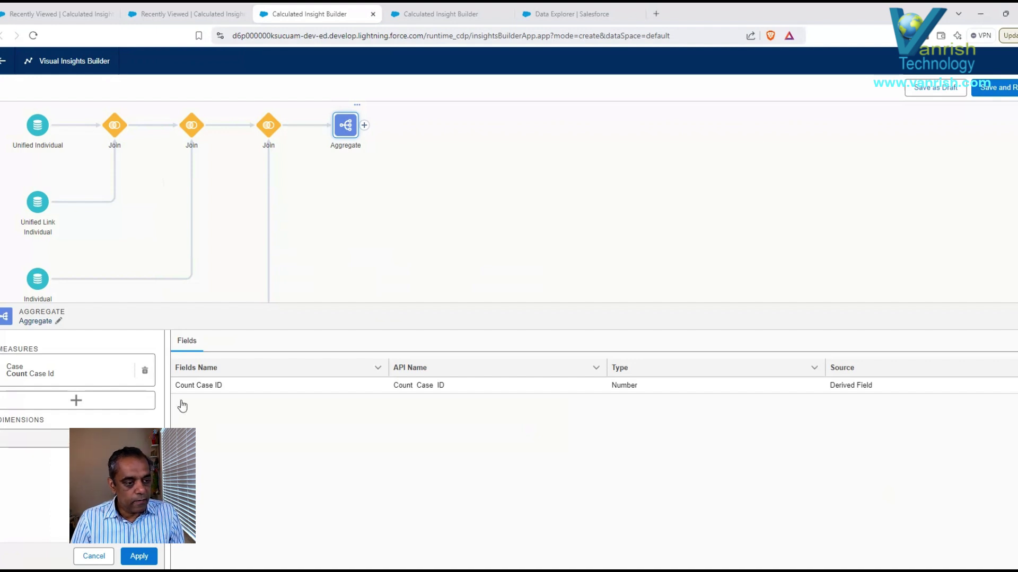
pyautogui.press('Return')
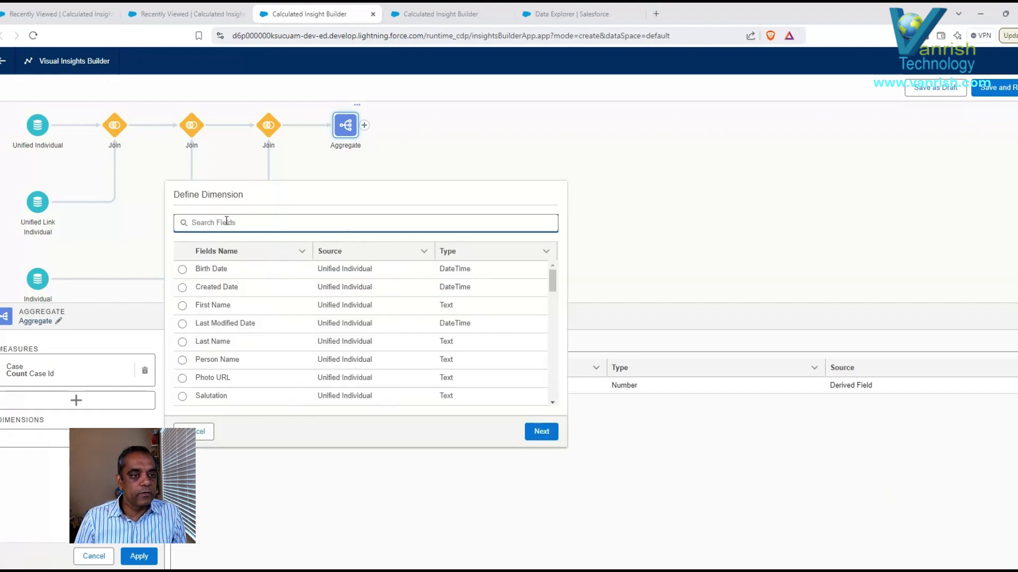
pyautogui.write('Uni')
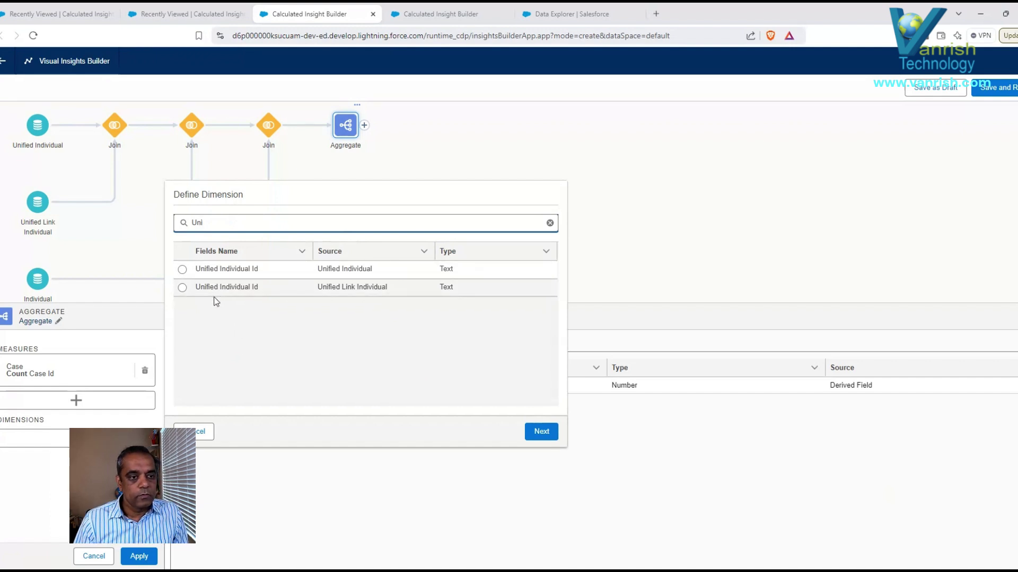
pyautogui.click(182, 269)
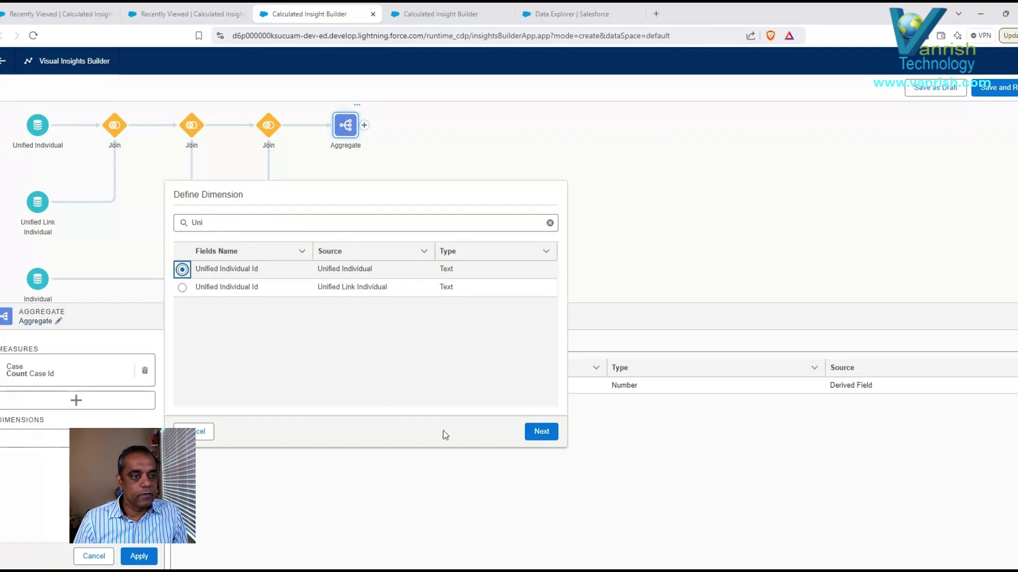
pyautogui.click(542, 432)
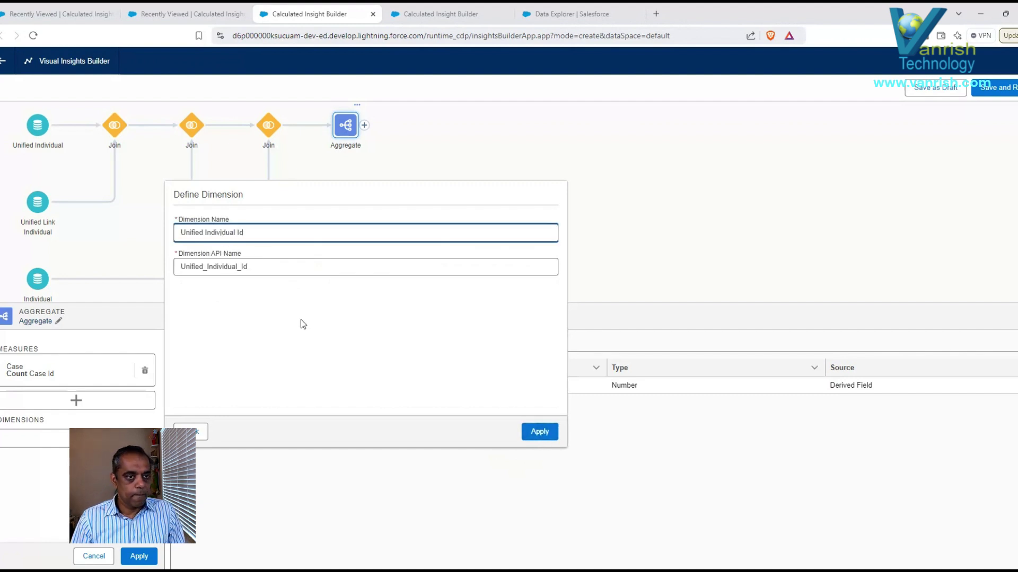
pyautogui.click(540, 432)
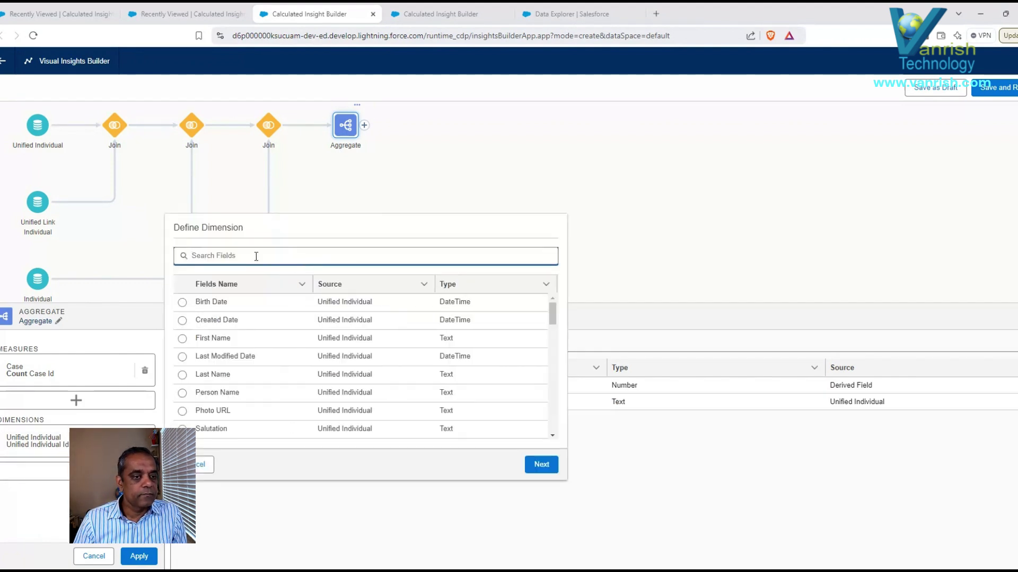
# Step: Add the Case object's Case Status field as a second dimension of the Aggregate node, keeping its default name
pyautogui.write('Case')
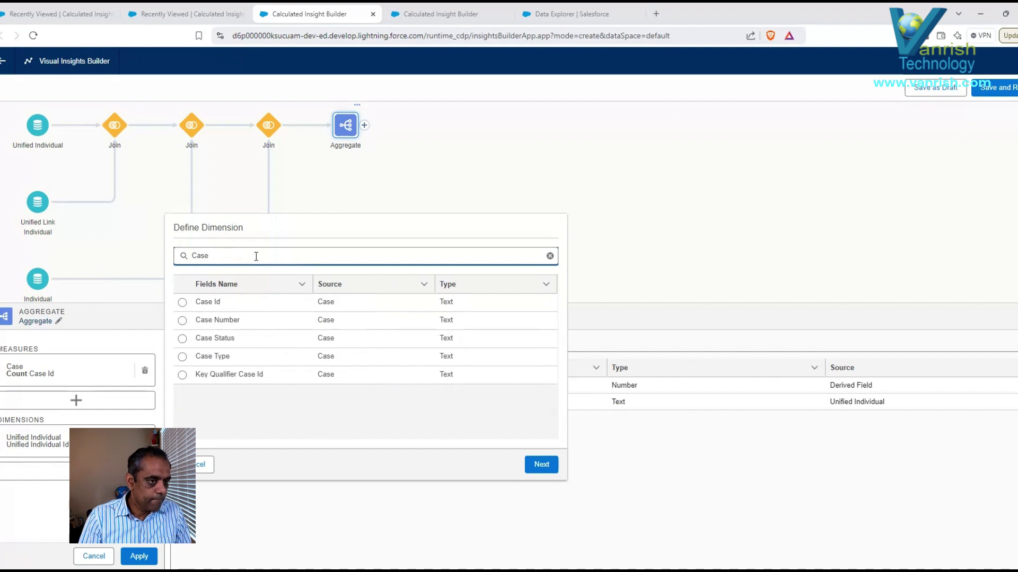
pyautogui.click(182, 338)
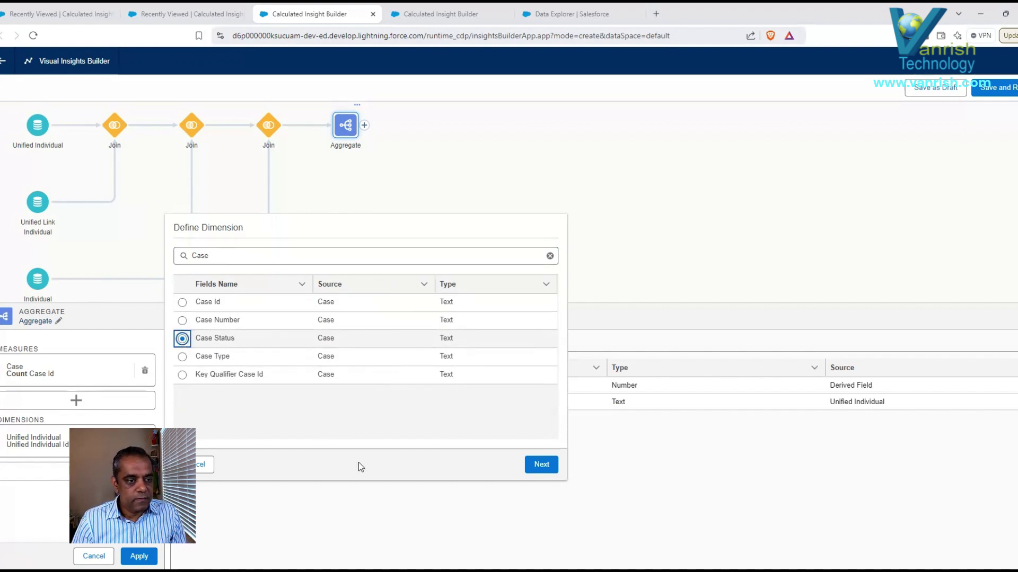
pyautogui.click(541, 464)
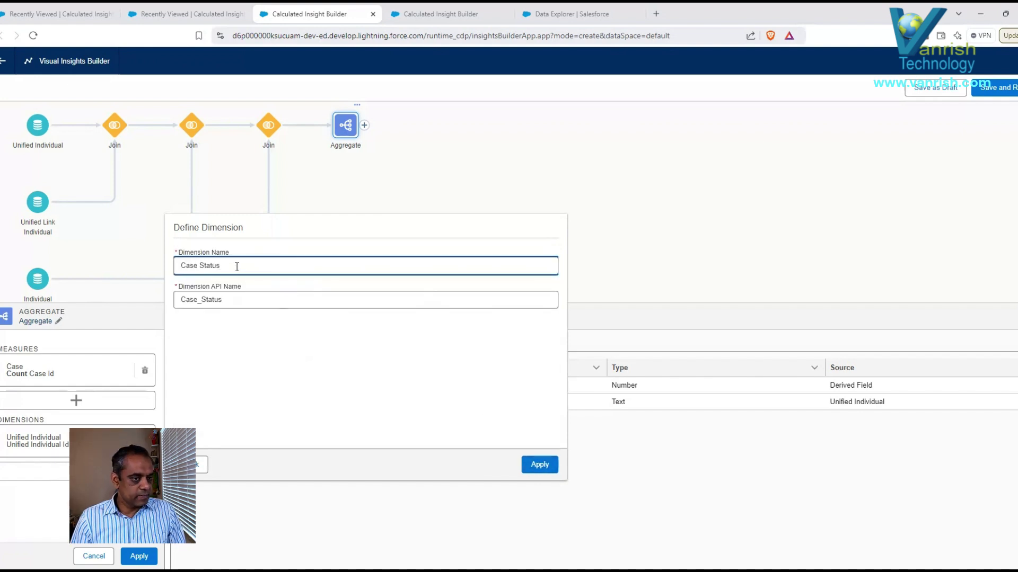
pyautogui.click(540, 466)
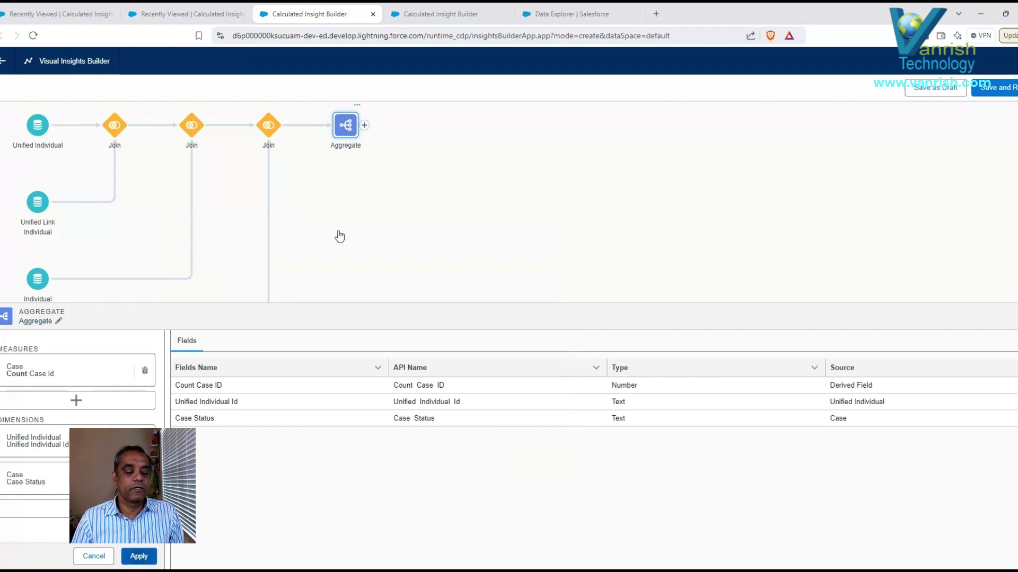
# Step: Save the calculated insight as Unified Individual Case Counts and enable it without a schedule
pyautogui.click(989, 88)
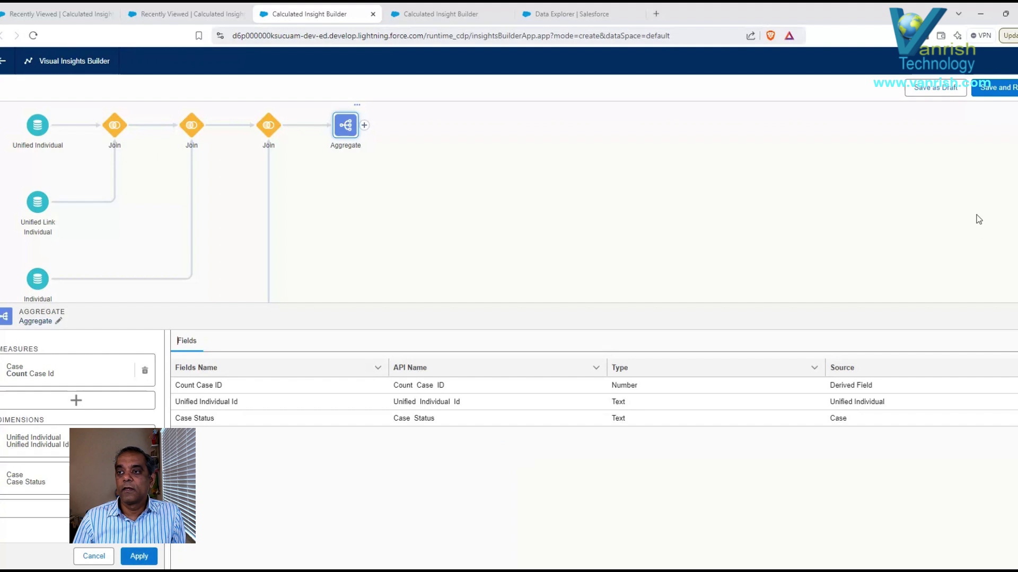
pyautogui.click(1000, 90)
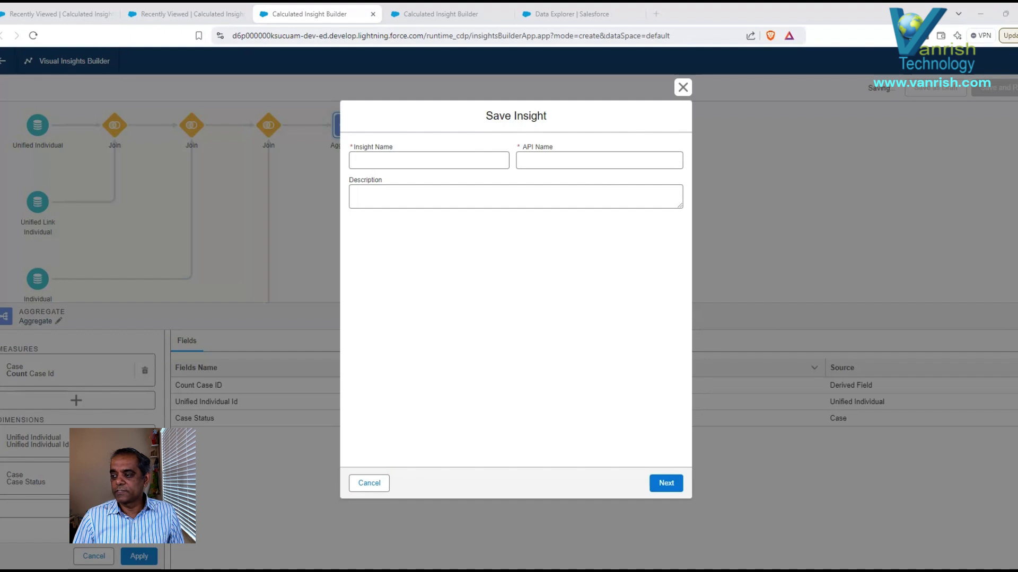
pyautogui.click(386, 160)
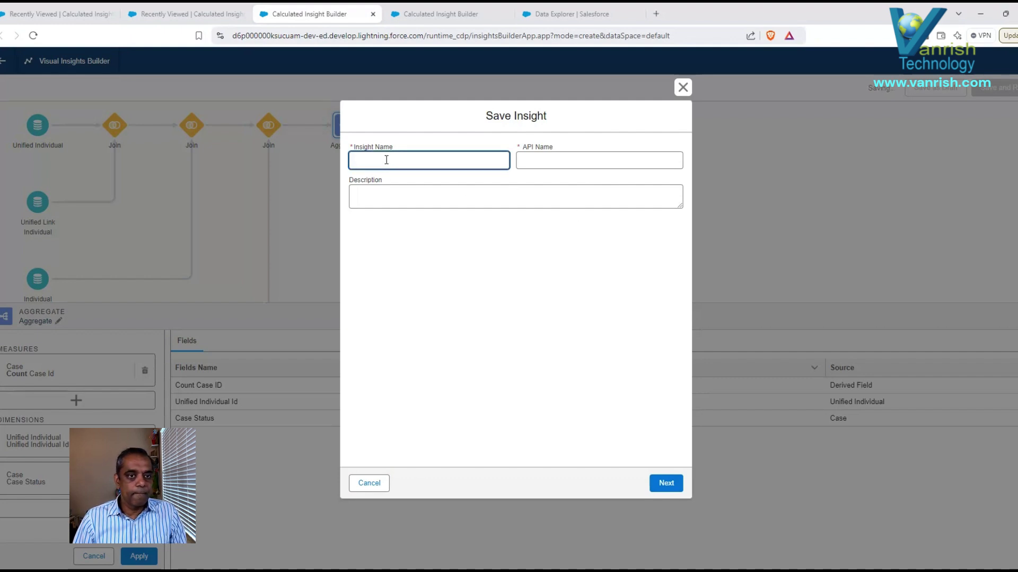
pyautogui.write('Unified Individual Case Counts')
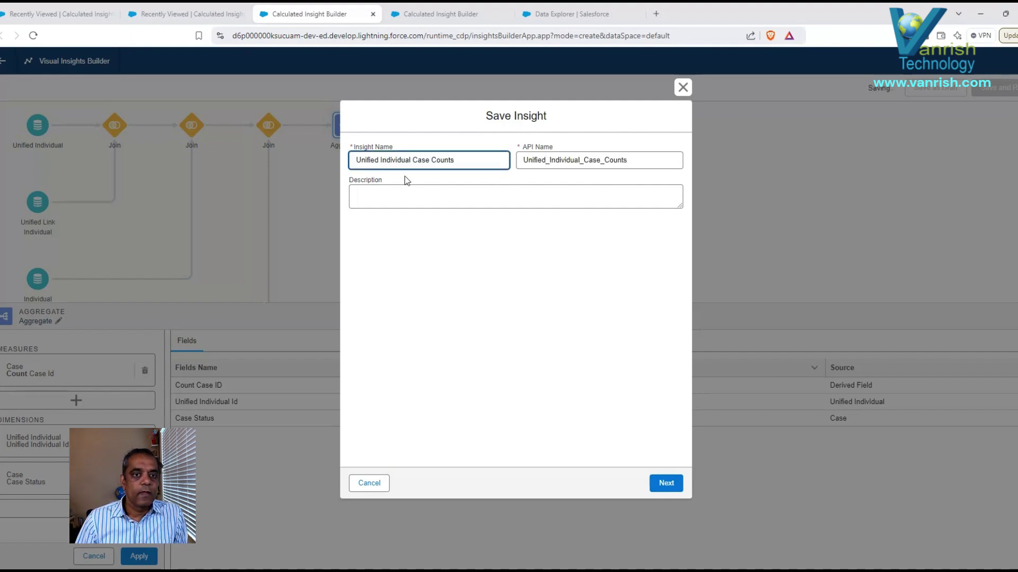
pyautogui.click(659, 489)
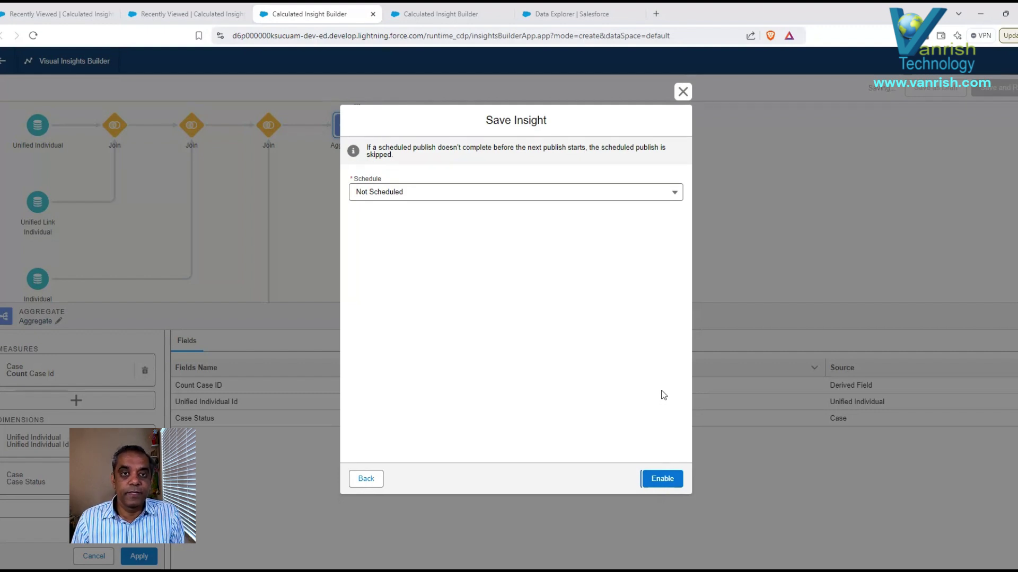
pyautogui.click(659, 480)
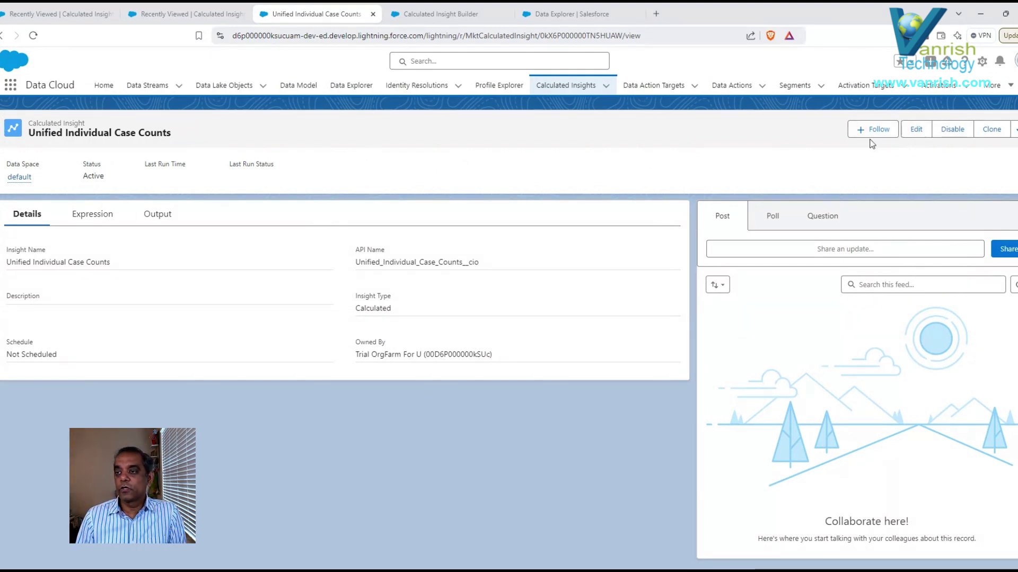
# Step: Publish the Unified Individual Case Counts insight immediately and dismiss the notification
pyautogui.click(1015, 132)
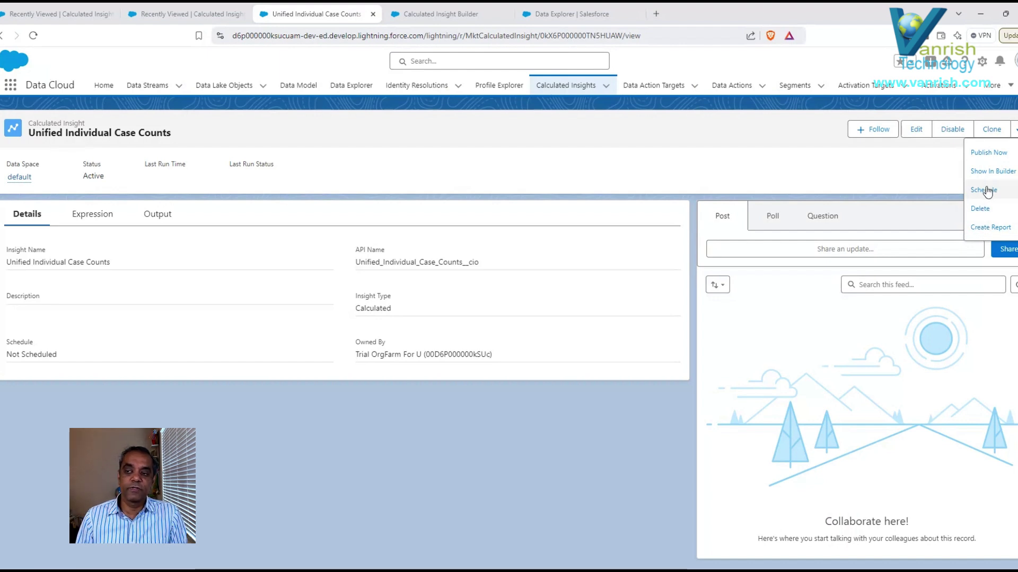
pyautogui.click(984, 153)
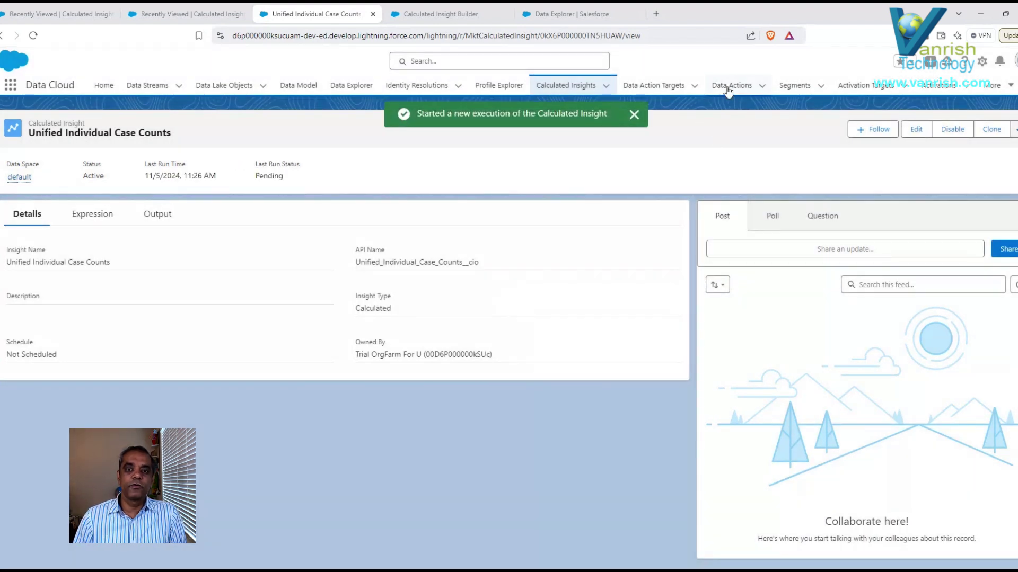
pyautogui.click(634, 117)
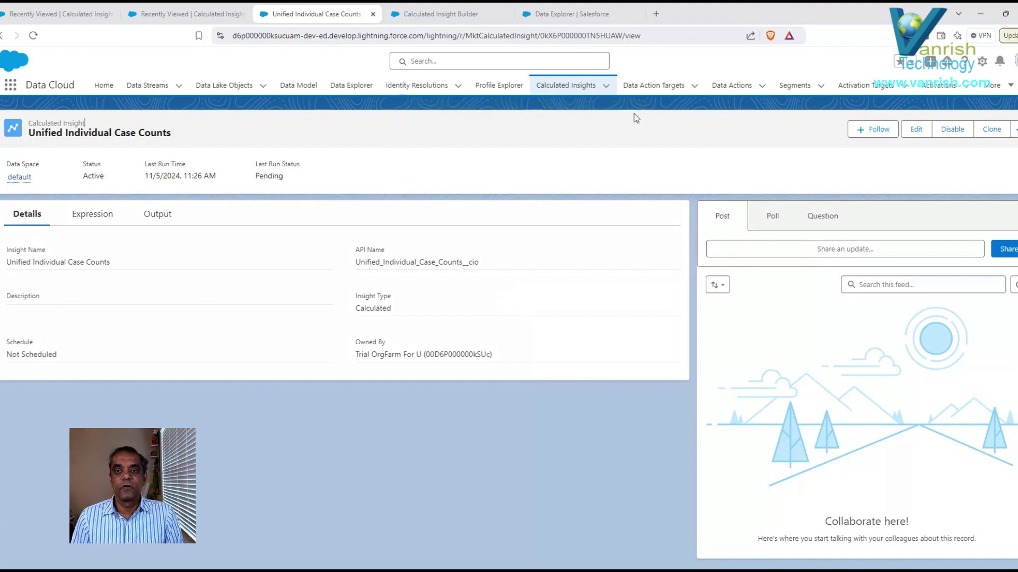
# Step: Check the last run status of Unified Individual Case Counts in the list of calculated insights
pyautogui.click(573, 87)
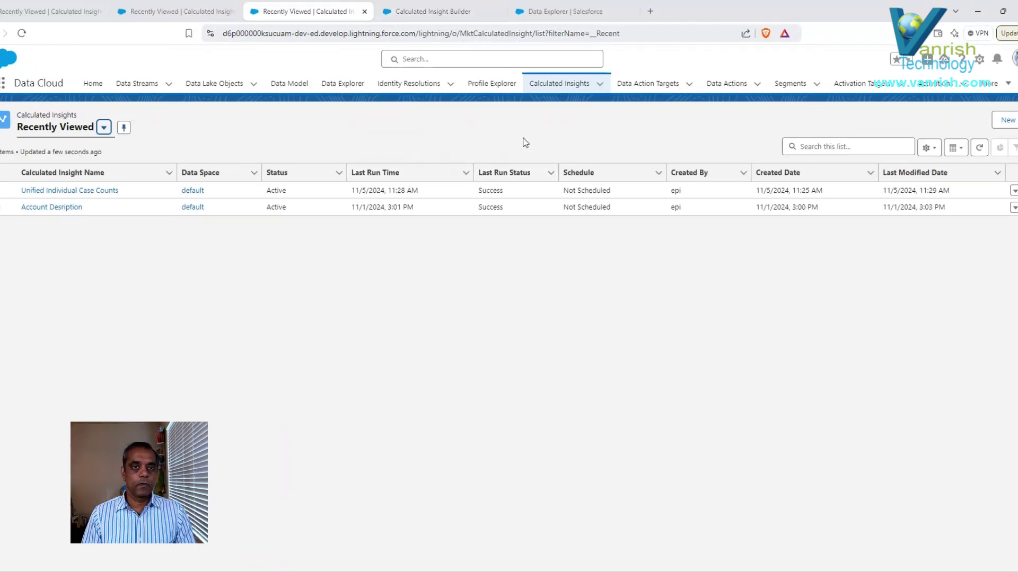
pyautogui.click(490, 173)
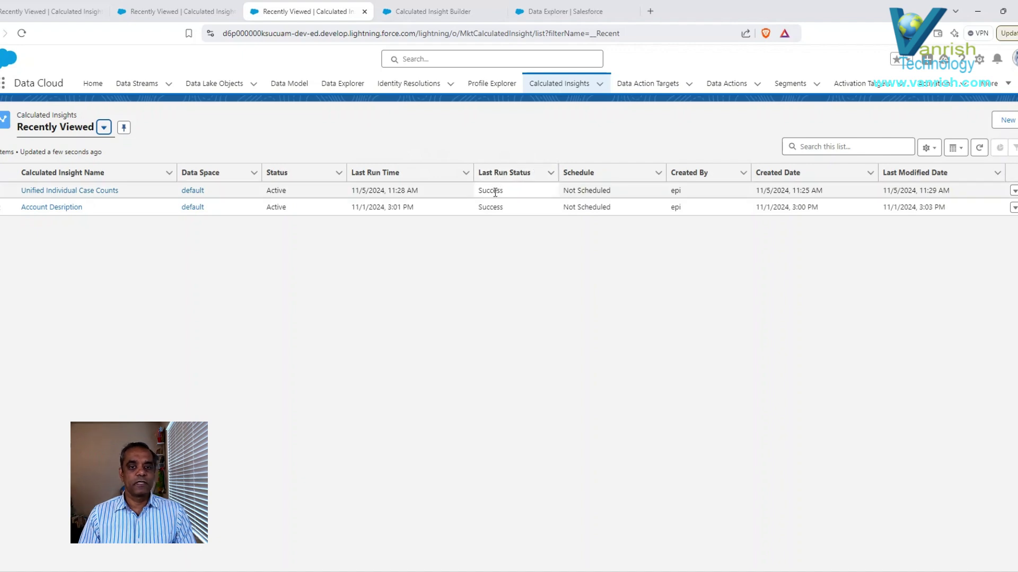
pyautogui.moveTo(480, 191); pyautogui.dragTo(505, 191)
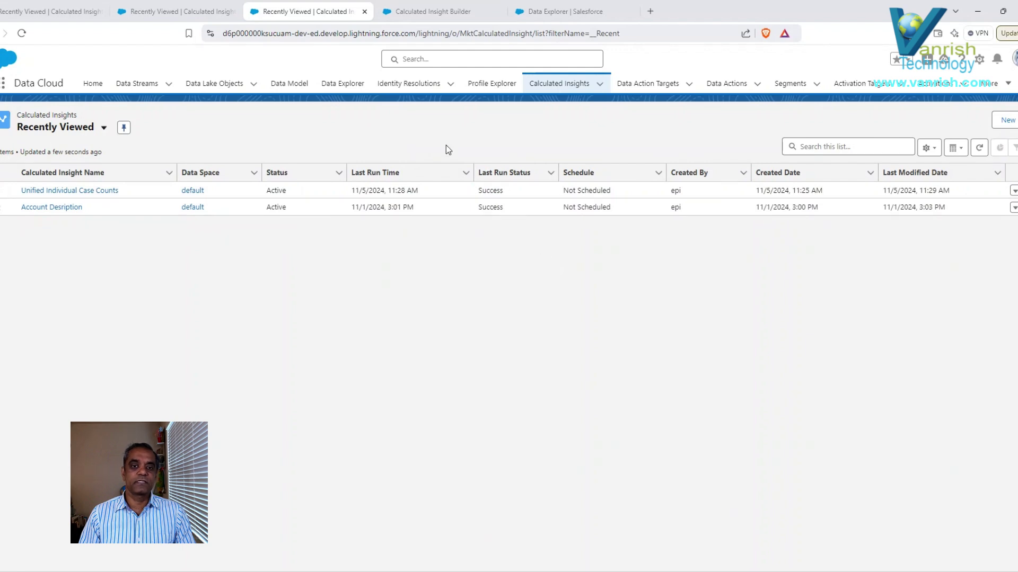
# Step: Display the records of the Unified Individual Case Counts calculated insight in Data Explorer, using the default data space
pyautogui.click(343, 88)
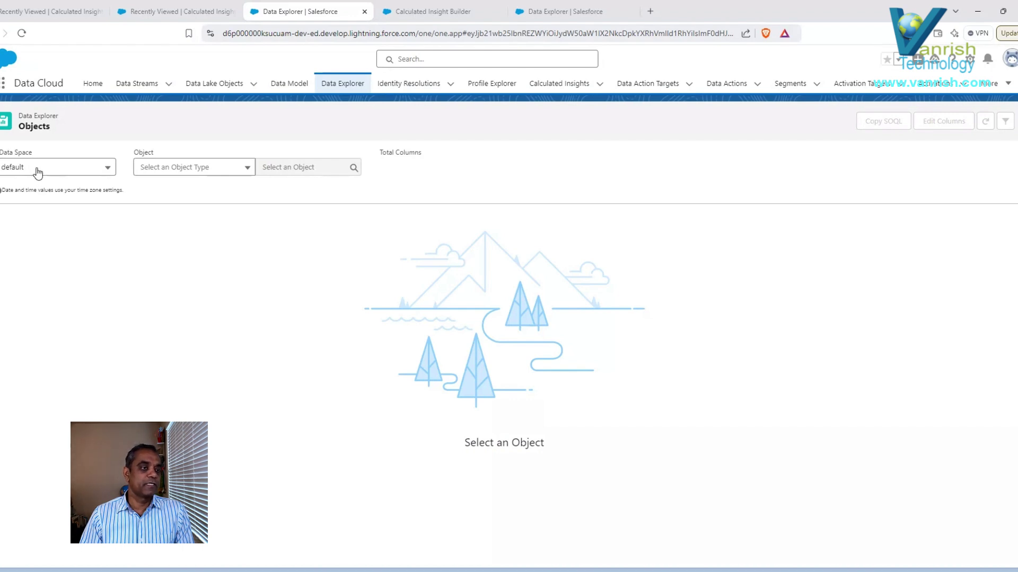
pyautogui.click(195, 168)
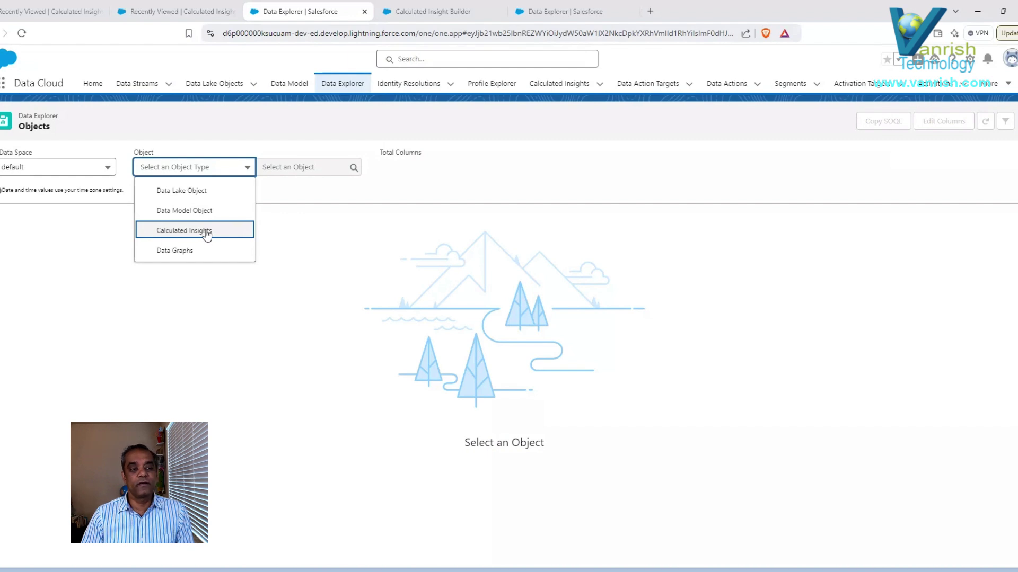
pyautogui.click(177, 230)
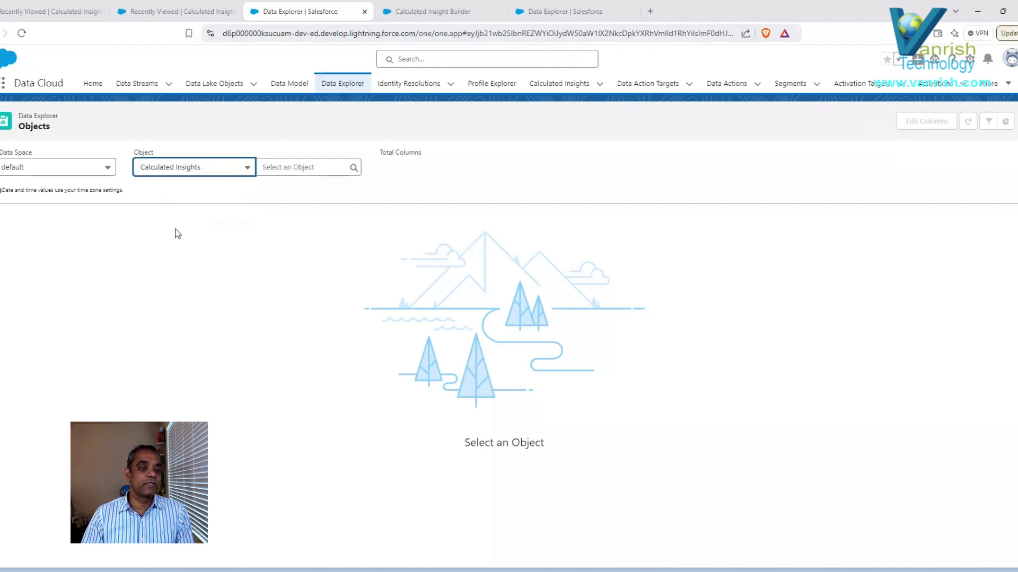
pyautogui.click(302, 167)
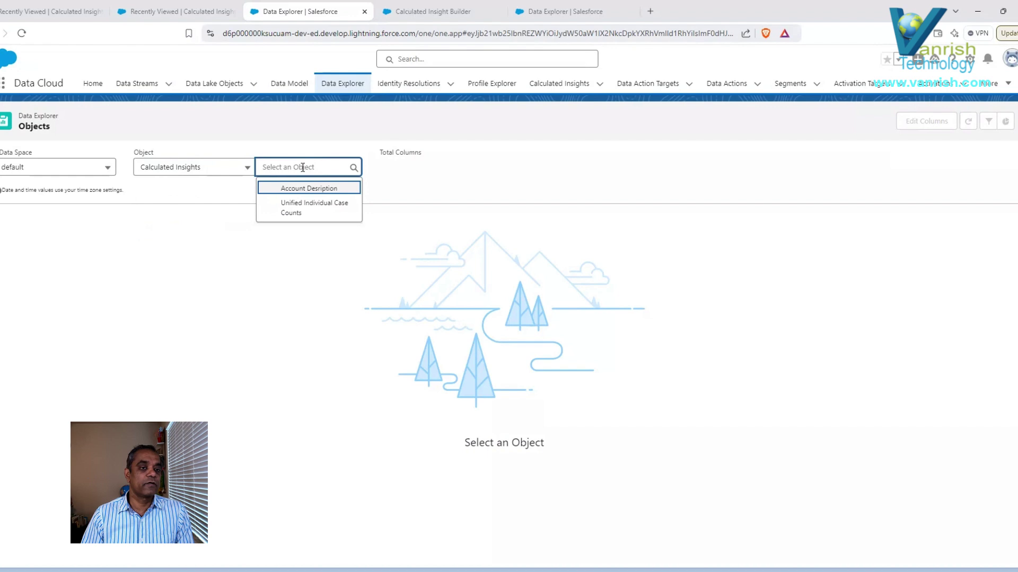
pyautogui.click(293, 210)
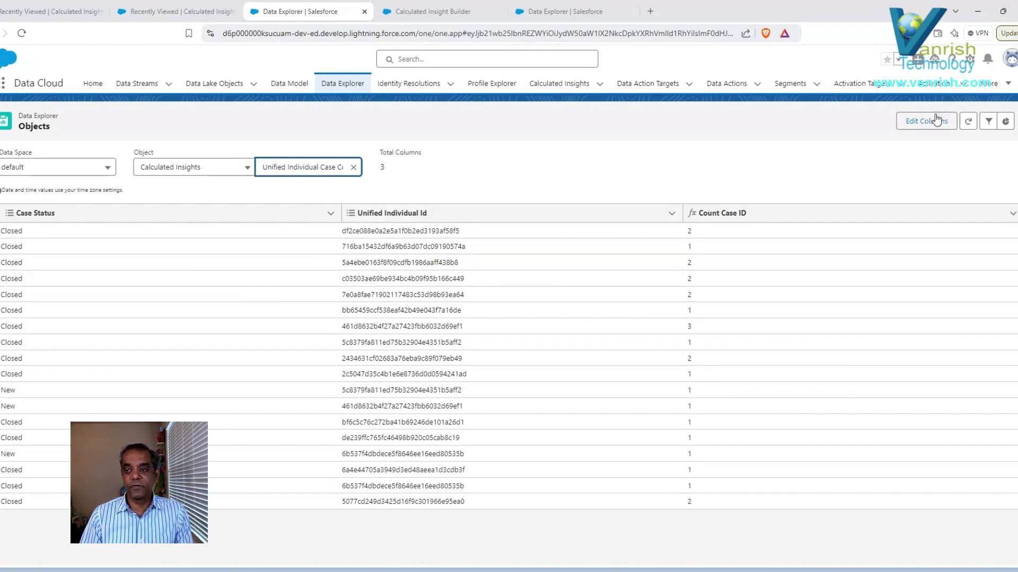
# Step: Examine the chart, filter and column options for the insight's data, leaving the selected columns as they are
pyautogui.click(1005, 122)
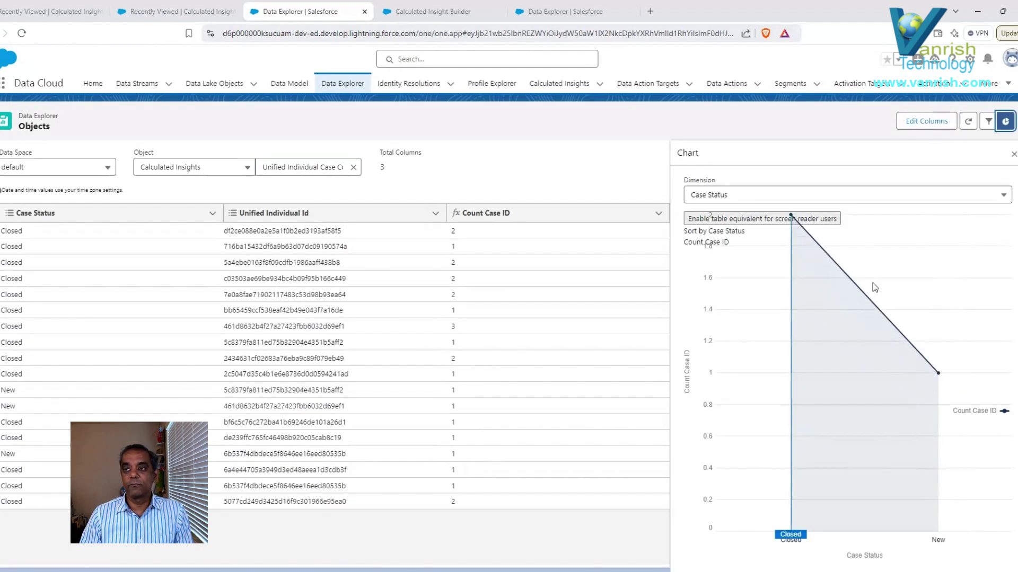
pyautogui.click(988, 121)
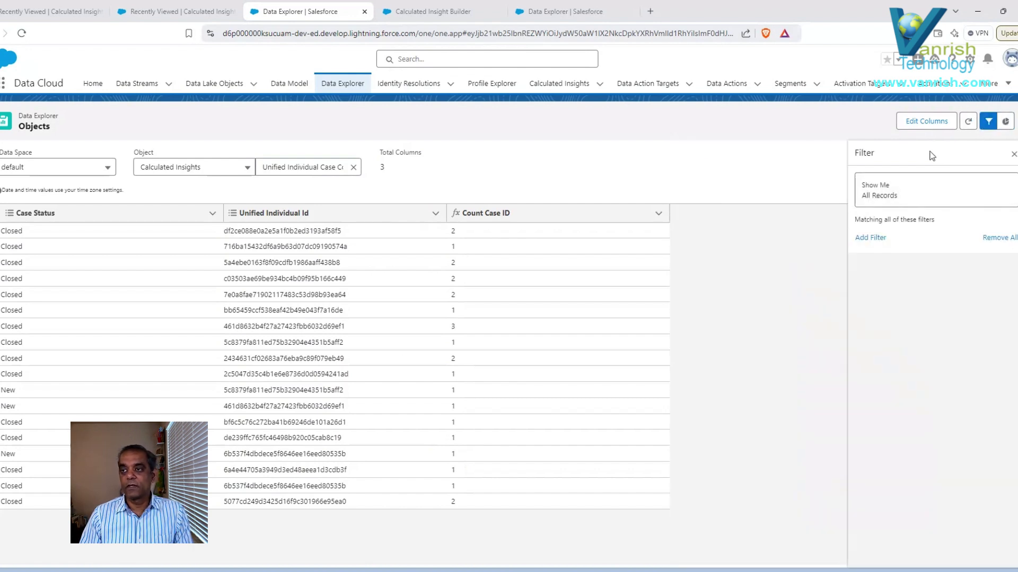
pyautogui.click(929, 125)
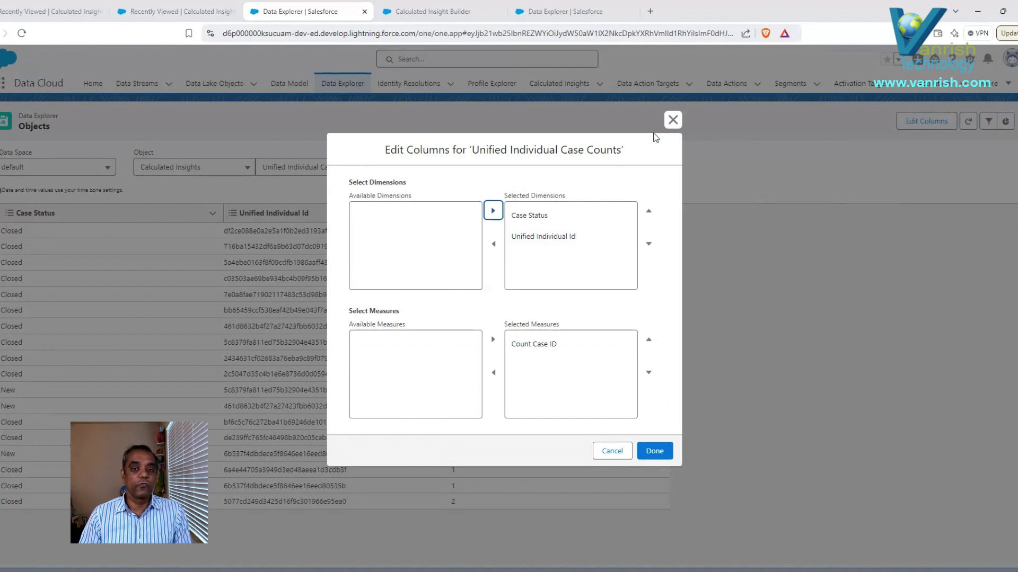
pyautogui.click(673, 120)
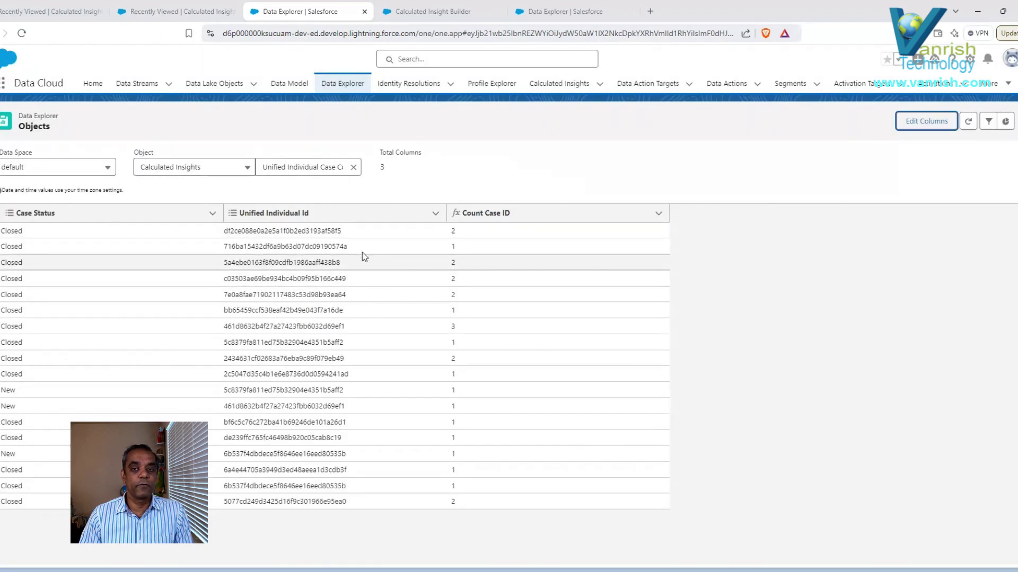